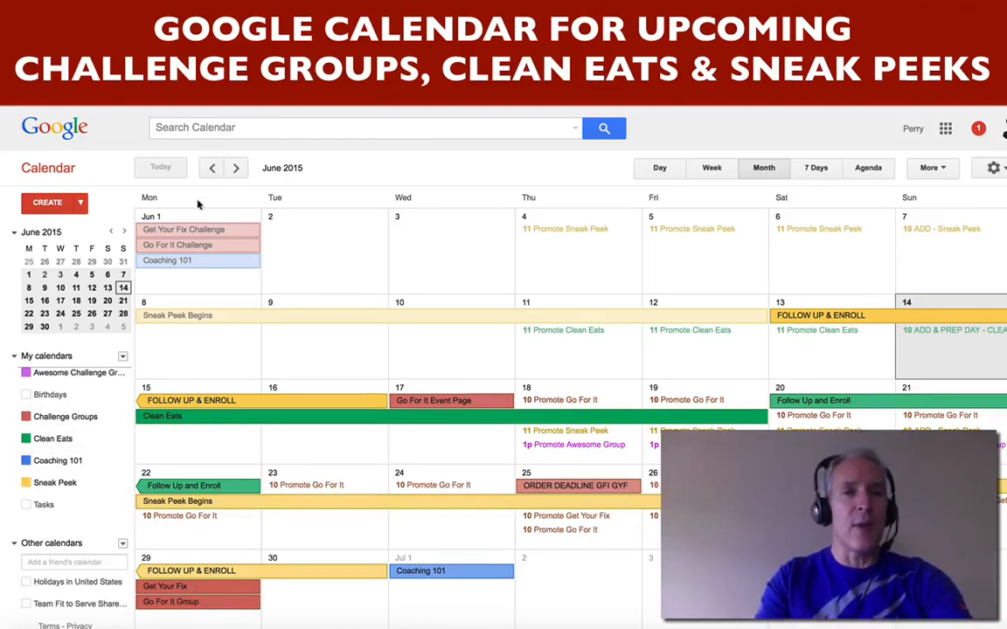
# Create a new calendar named "Awesome Group" with the default settings.
pyautogui.click(211, 170)
pyautogui.click(210, 172)
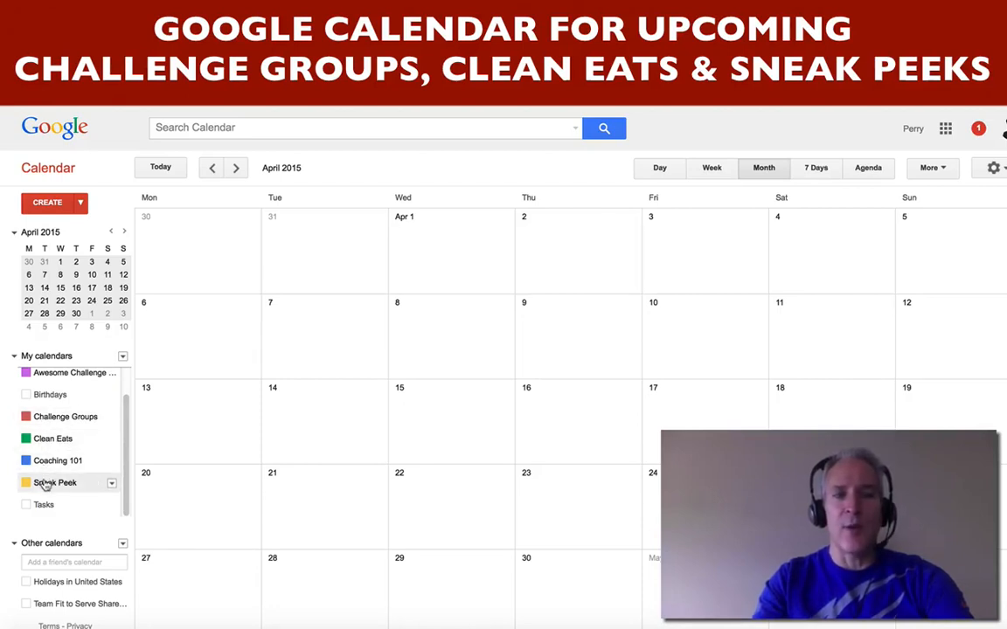
pyautogui.click(123, 358)
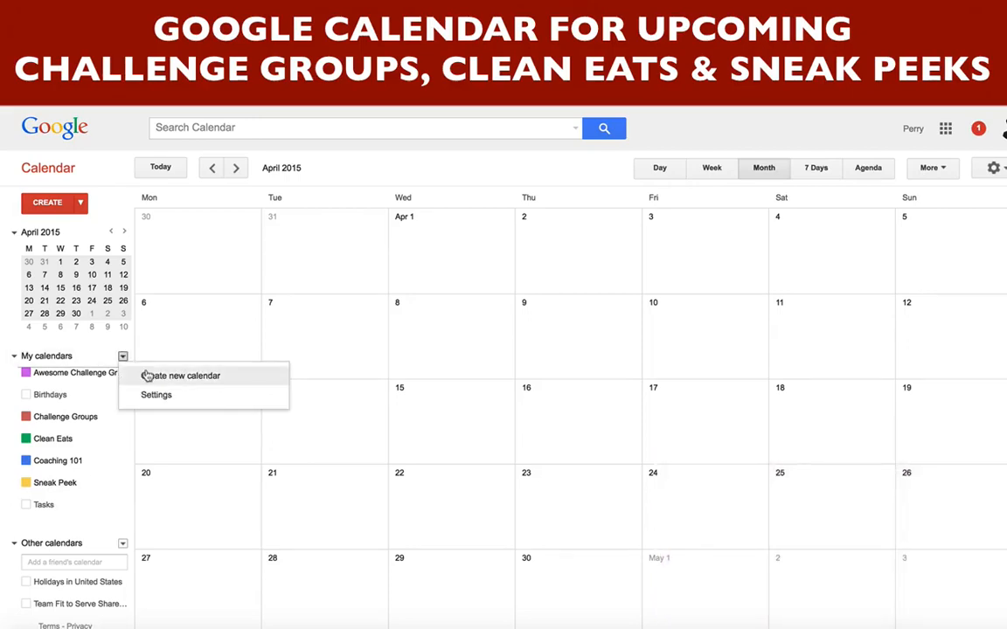
pyautogui.click(148, 376)
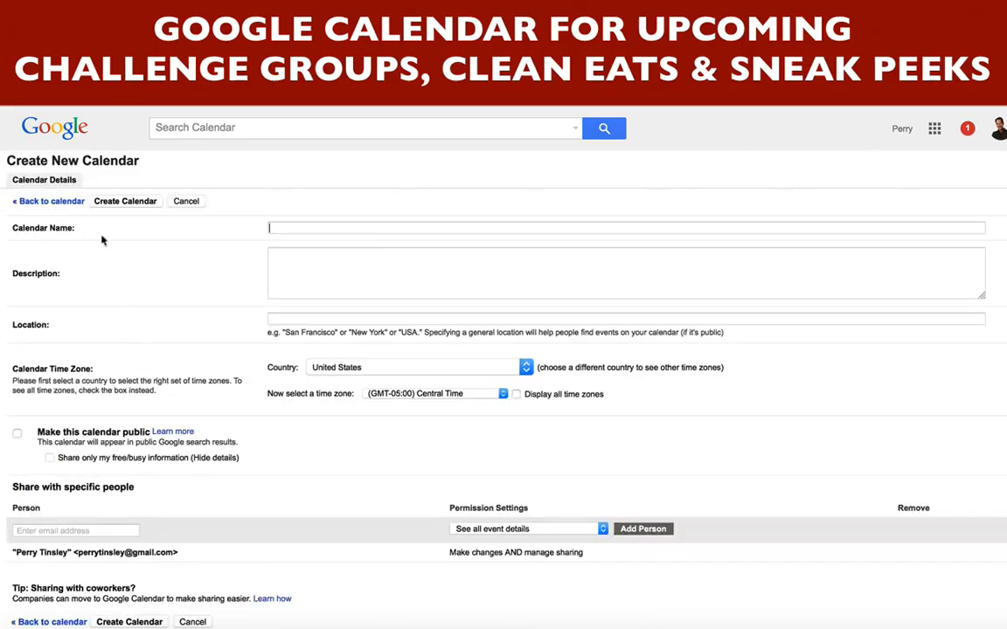
pyautogui.write('Awesome Group')
pyautogui.scroll(-1, 101, 442)
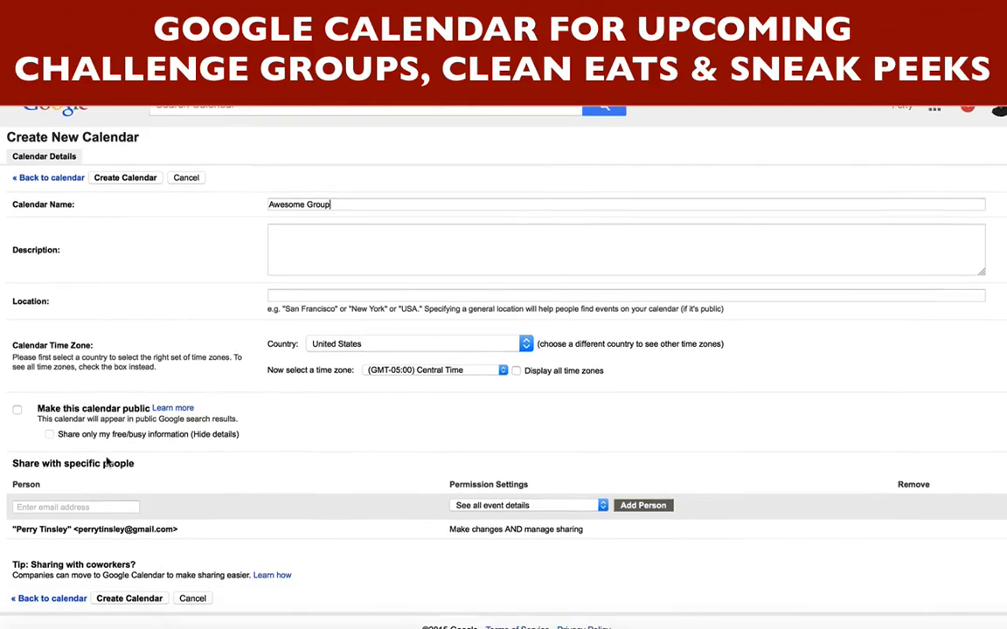
pyautogui.click(126, 601)
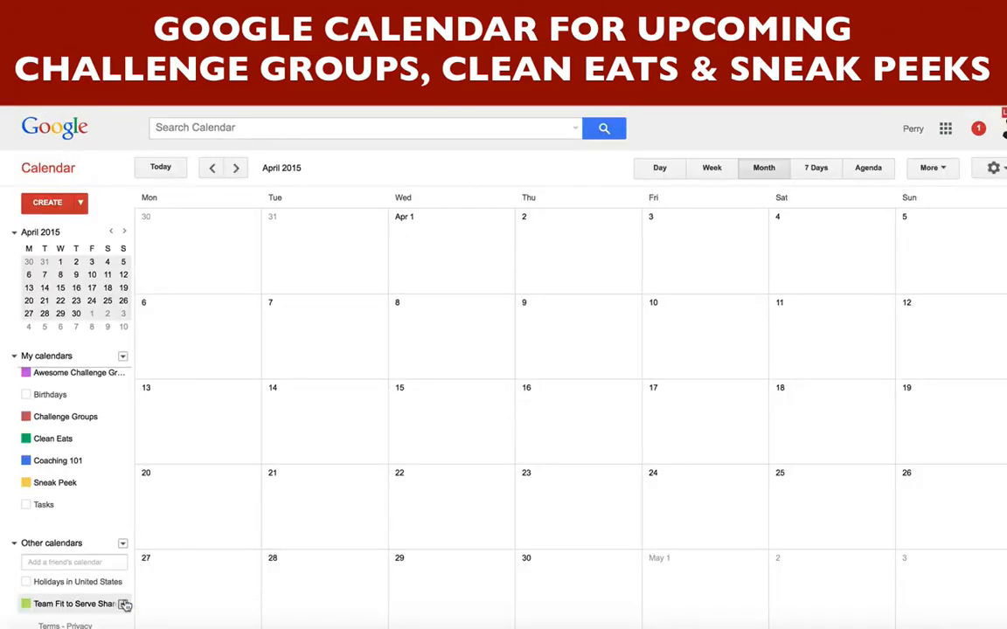
# Hide the Awesome Group and Awesome Challenge Group calendars from the calendar list.
pyautogui.moveTo(126, 480); pyautogui.dragTo(126, 454)
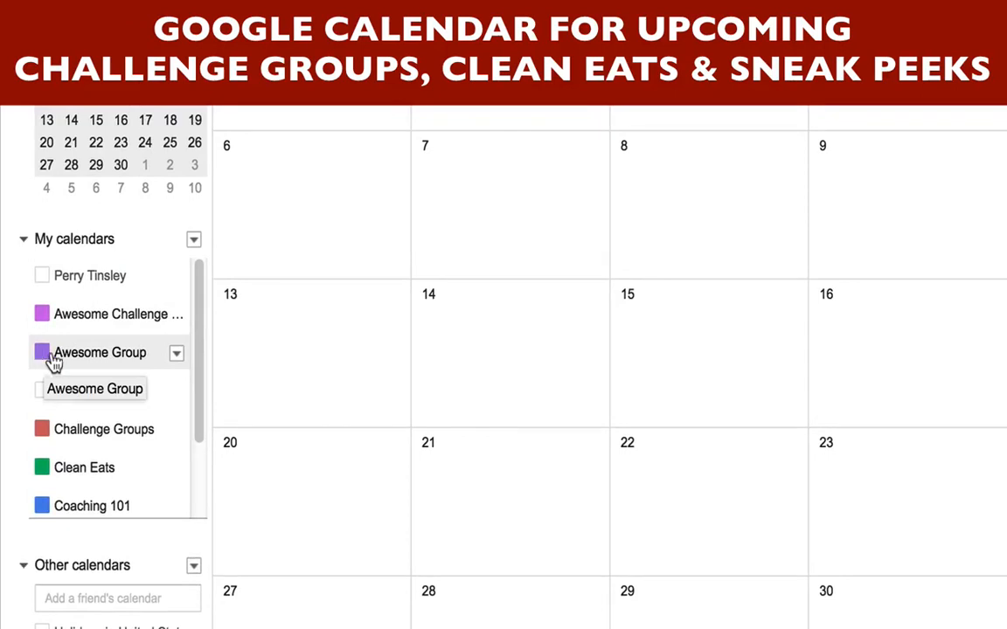
pyautogui.click(178, 354)
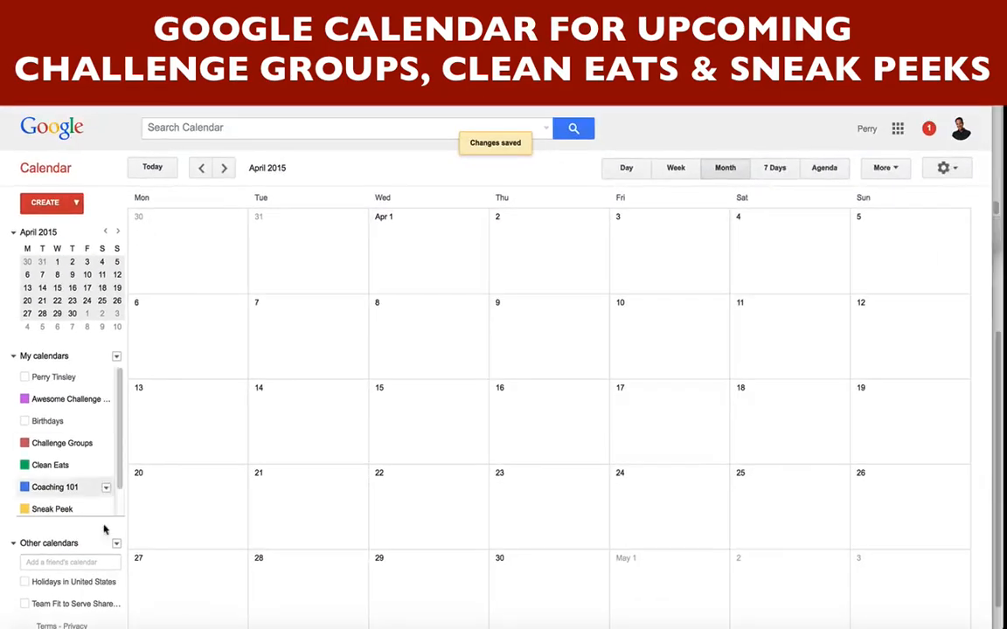
pyautogui.click(106, 400)
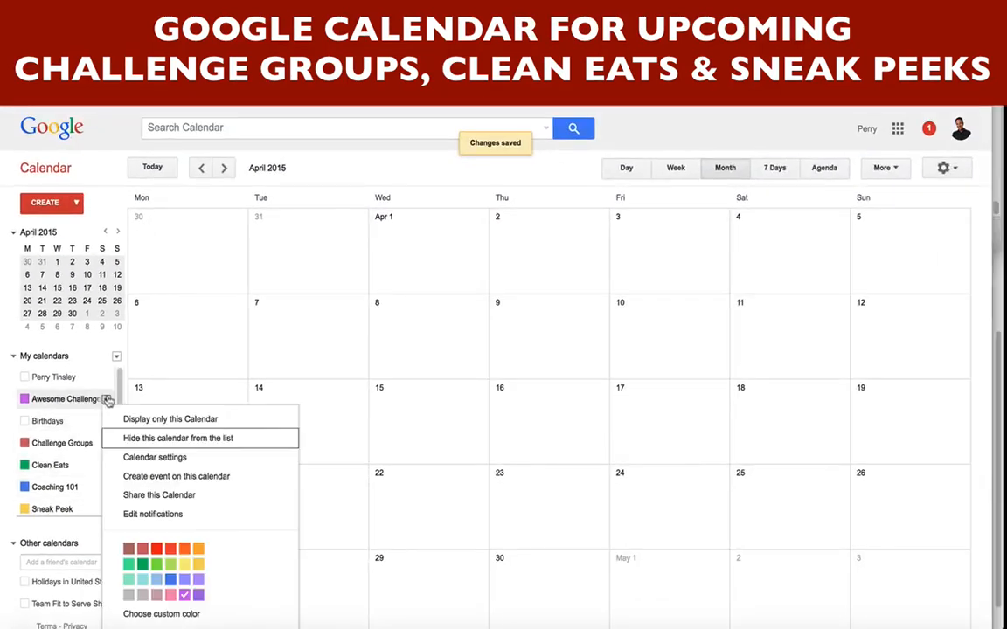
pyautogui.click(151, 440)
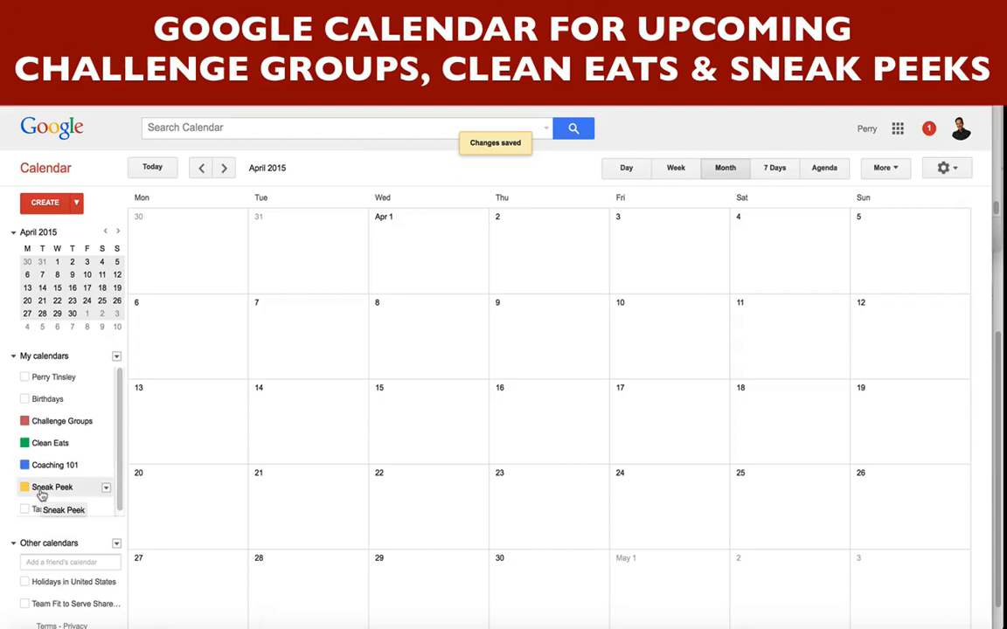
# Start an event titled "NEW AWESOME CHALLENGE" on Monday, April 6, 2015 in the Challenge Groups calendar and open its full details for editing.
pyautogui.click(226, 169)
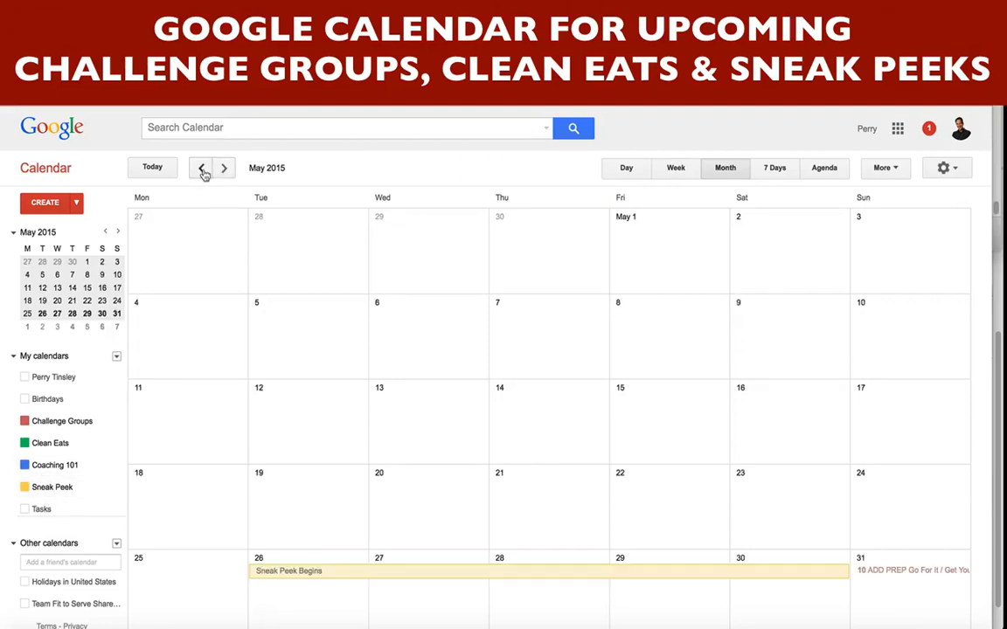
pyautogui.click(202, 170)
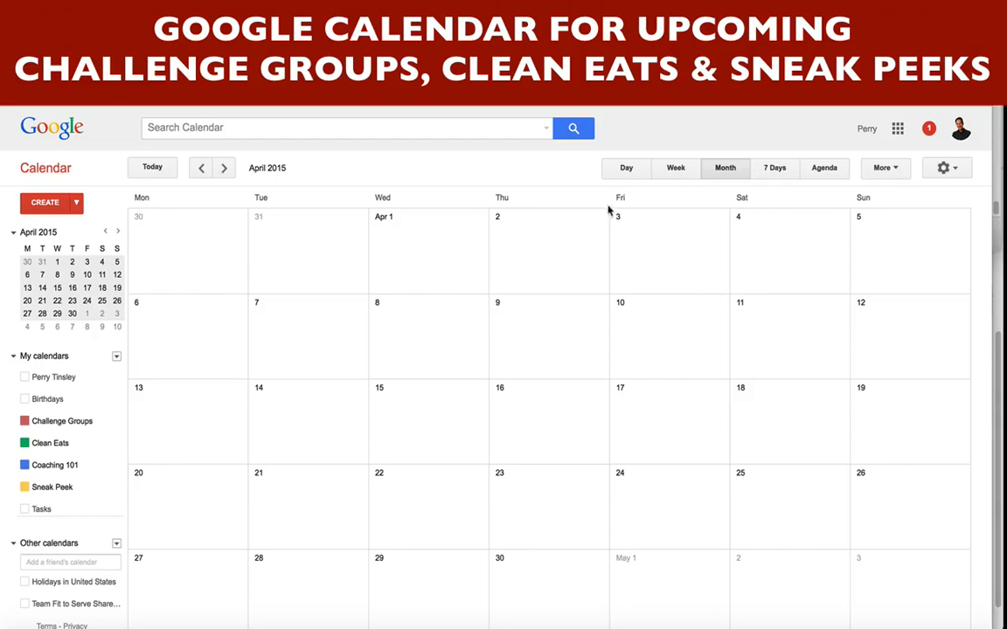
pyautogui.click(156, 331)
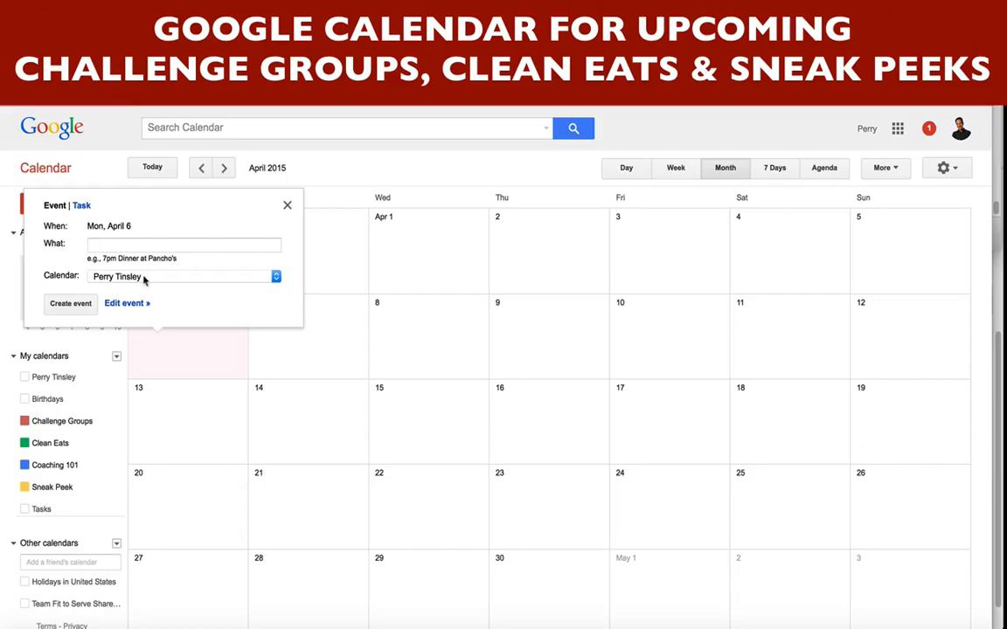
pyautogui.write('NEW ')
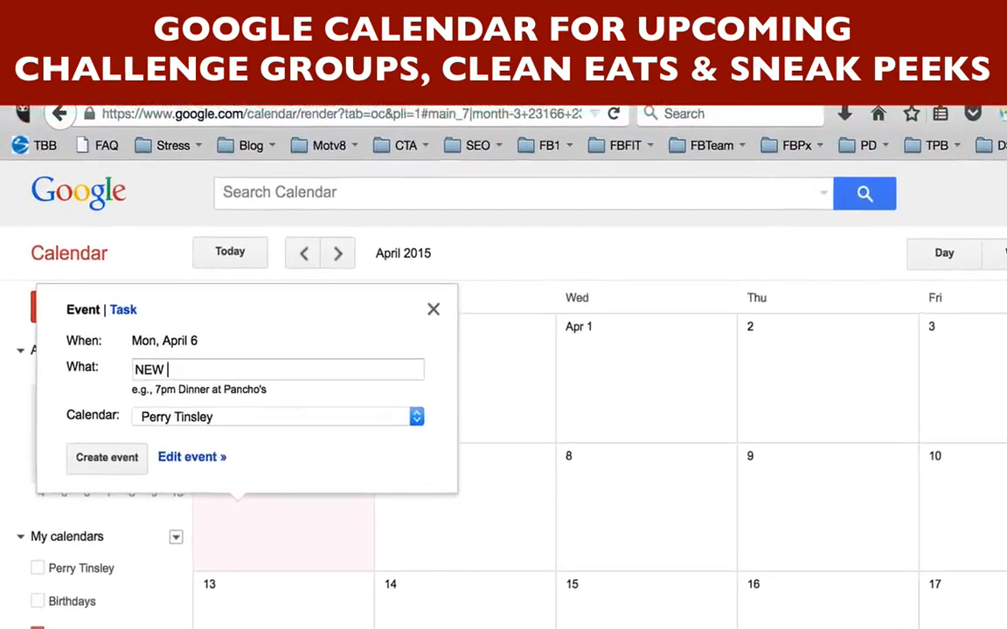
pyautogui.write('AWESOME ')
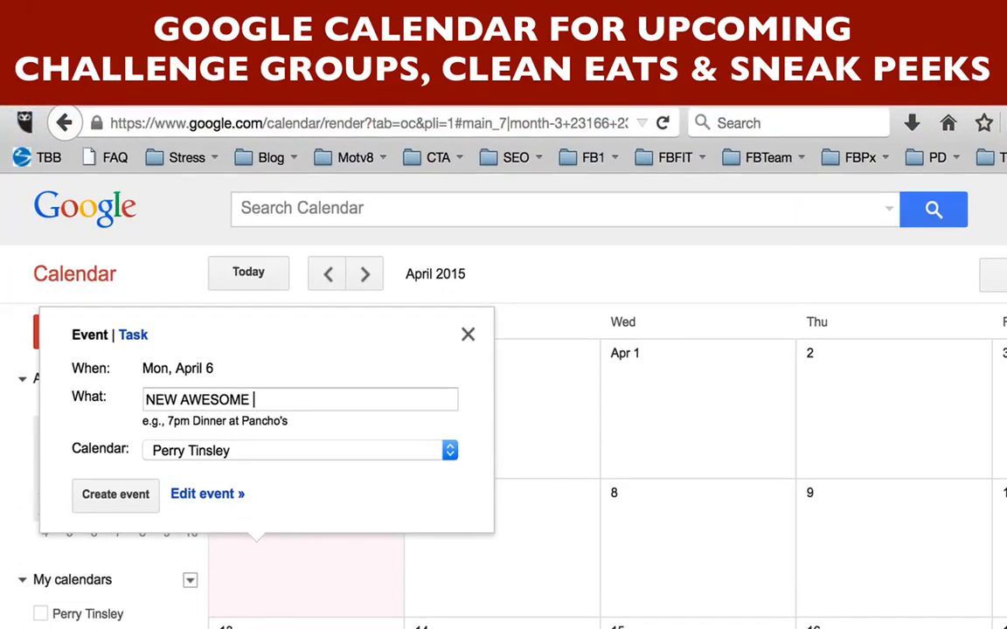
pyautogui.write('CHALLENGE')
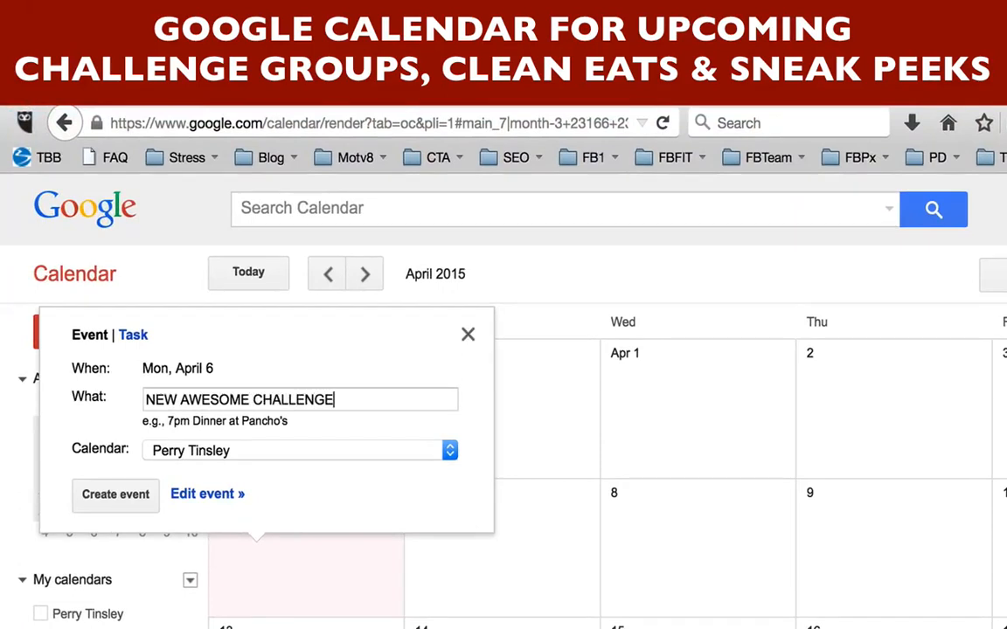
pyautogui.click(264, 453)
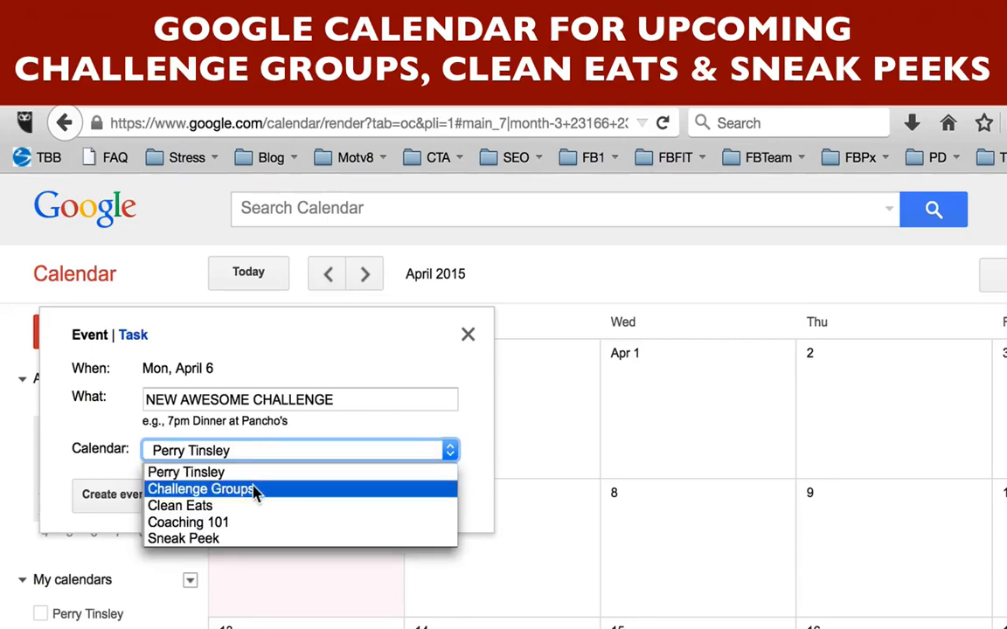
pyautogui.click(254, 489)
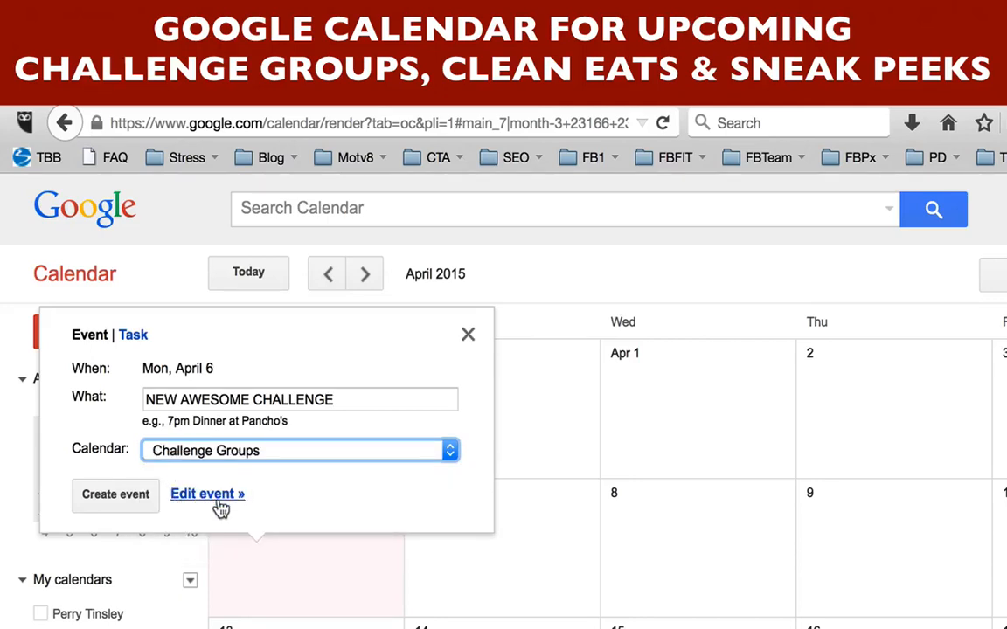
pyautogui.click(223, 505)
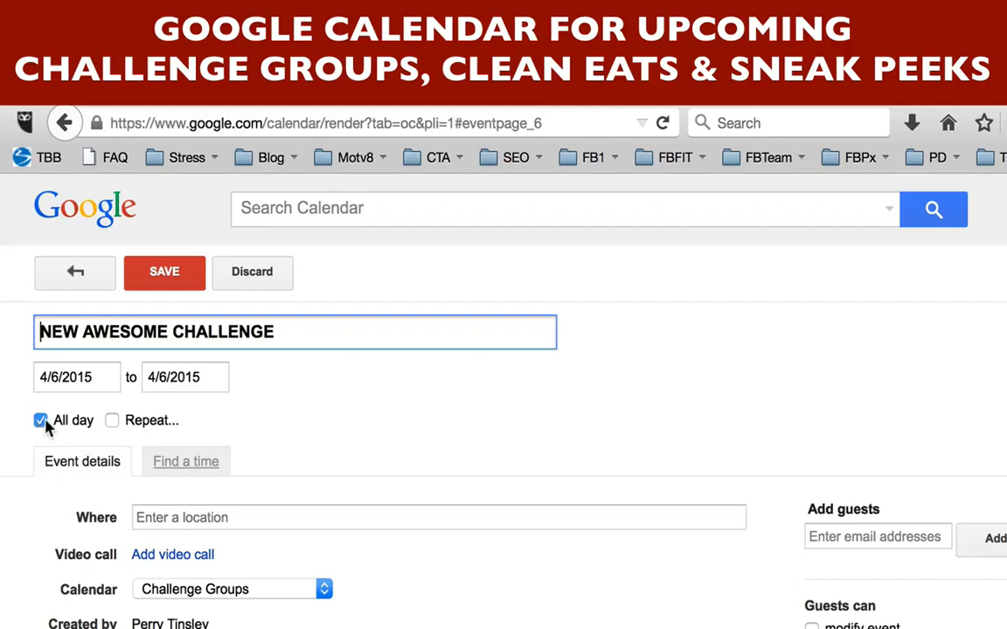
# Set the all-day event's dates to 4/6/2015 through 4/10/2015 and save it.
pyautogui.click(172, 378)
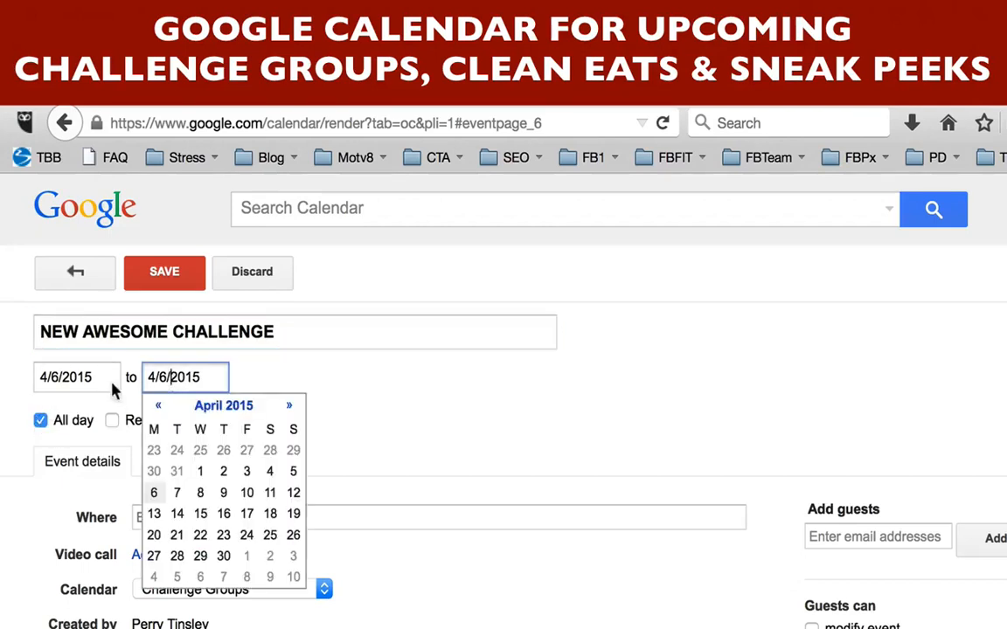
pyautogui.click(157, 494)
pyautogui.click(179, 384)
pyautogui.click(247, 495)
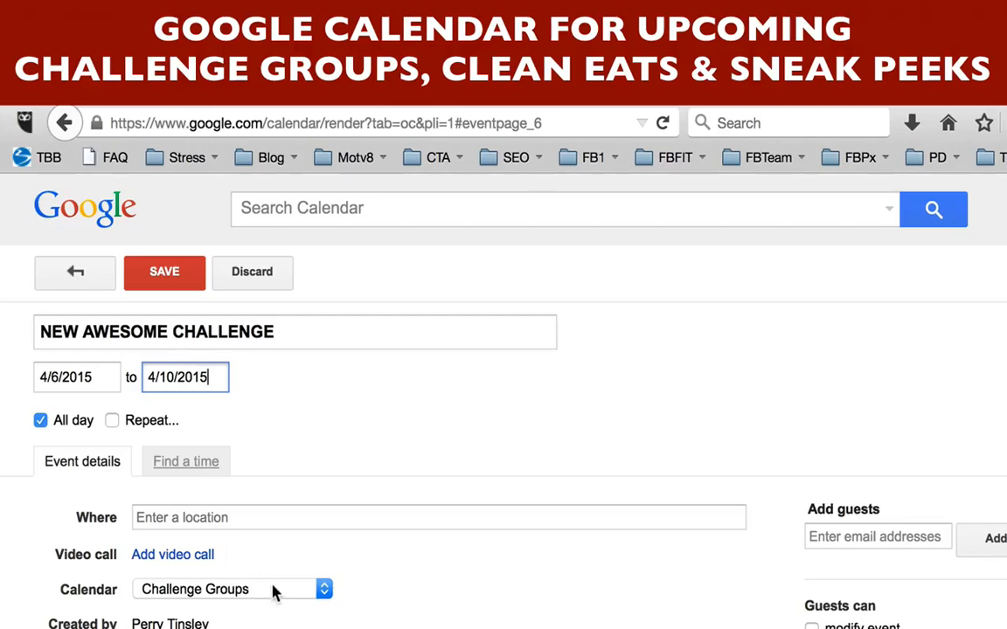
pyautogui.click(165, 271)
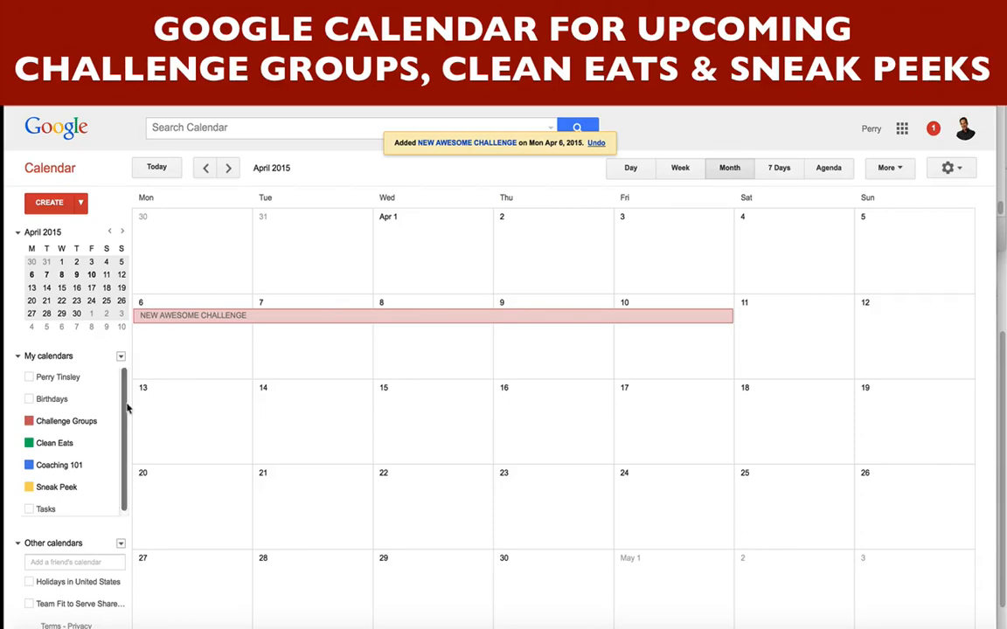
# Examine the calendar choices and repeat setting of the FOLLOW UP & ENROLL event starting June 13, 2015, and return to the month view.
pyautogui.click(53, 509)
pyautogui.click(93, 505)
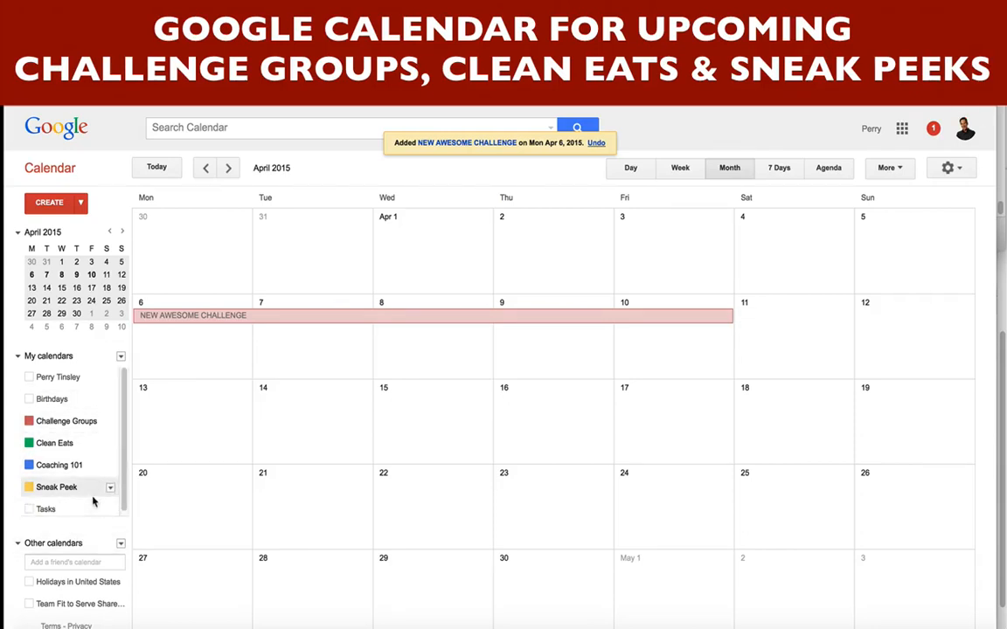
pyautogui.click(229, 167)
pyautogui.click(229, 168)
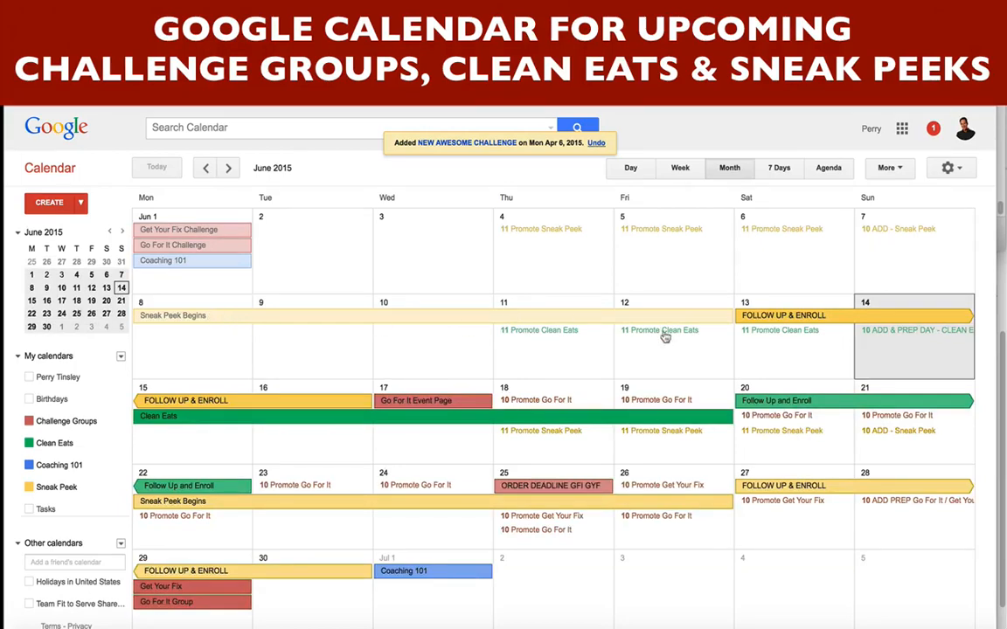
pyautogui.click(762, 318)
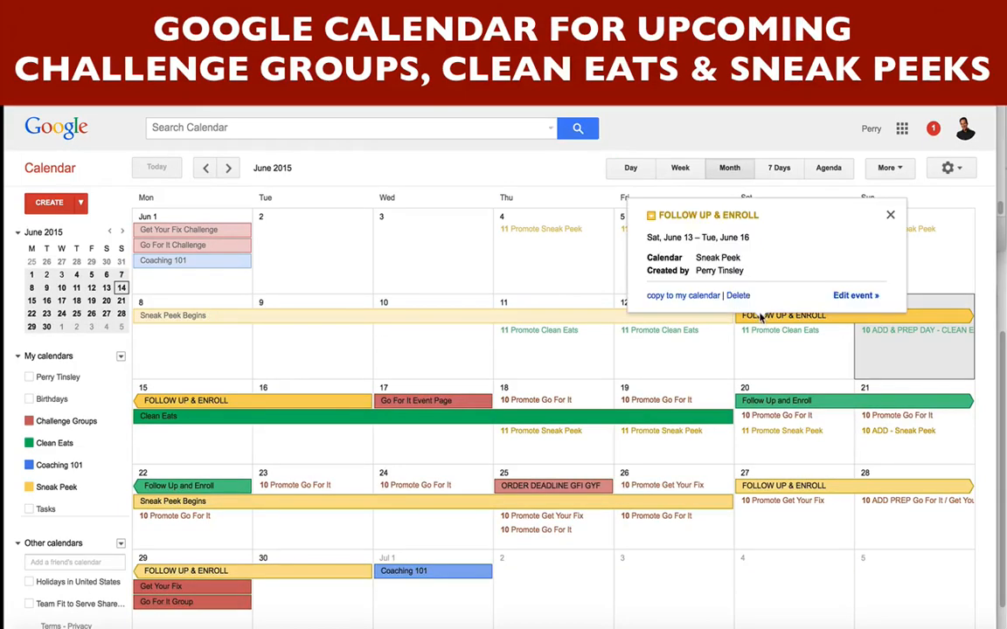
pyautogui.doubleClick(830, 320)
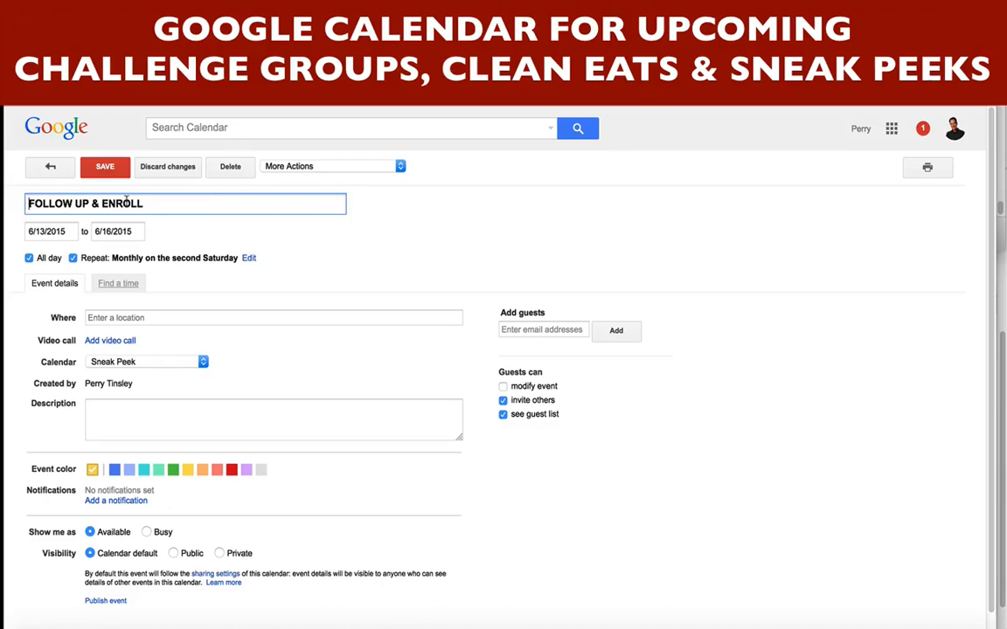
pyautogui.click(167, 361)
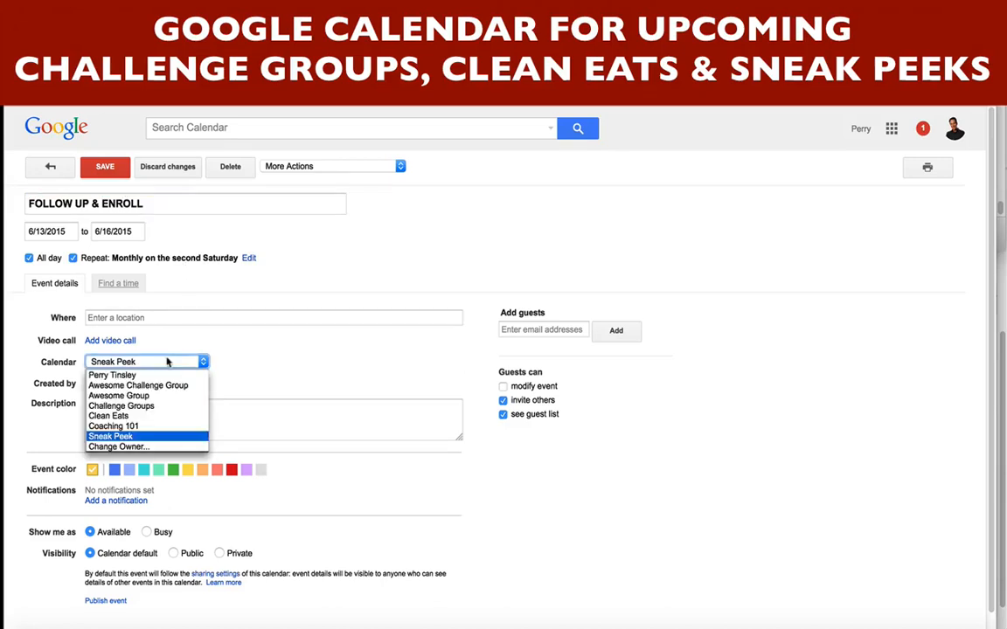
pyautogui.click(269, 361)
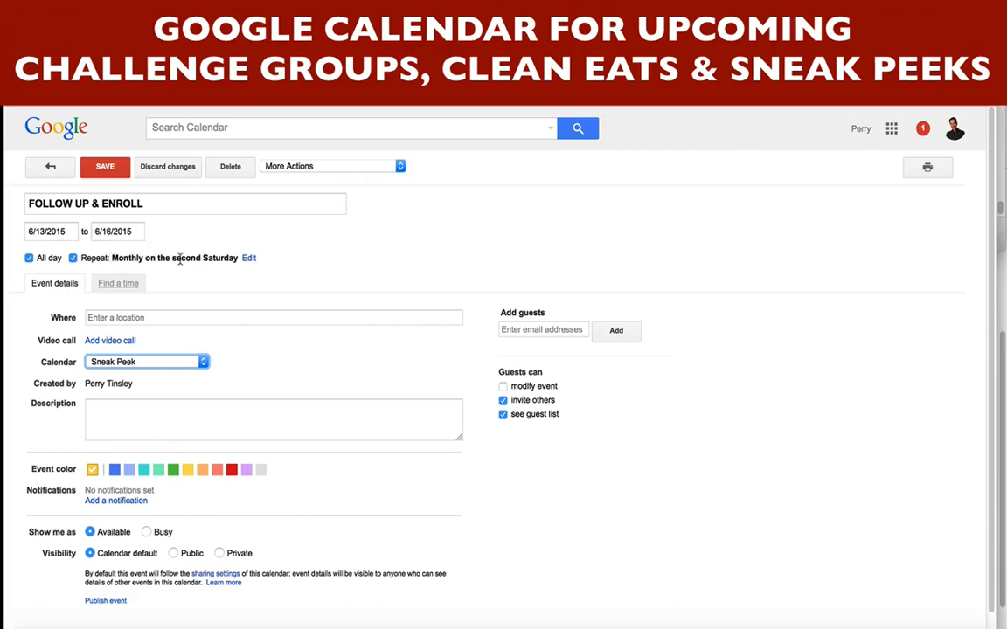
pyautogui.click(103, 162)
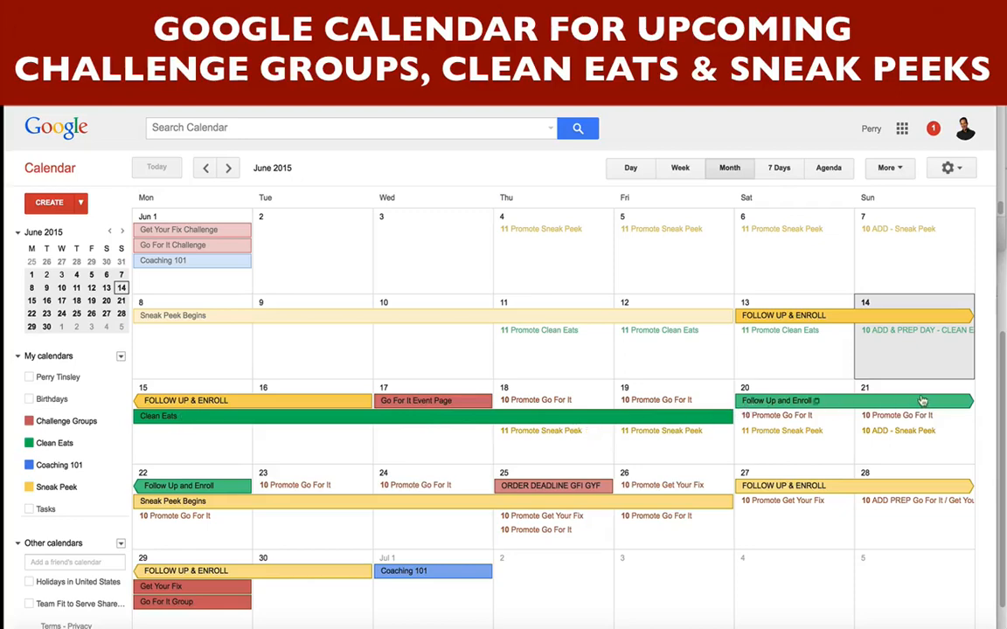
# Review the June 15 Clean Eats event's monthly repeat by day of the week, save it for all events in the series, and check July 2015.
pyautogui.click(238, 418)
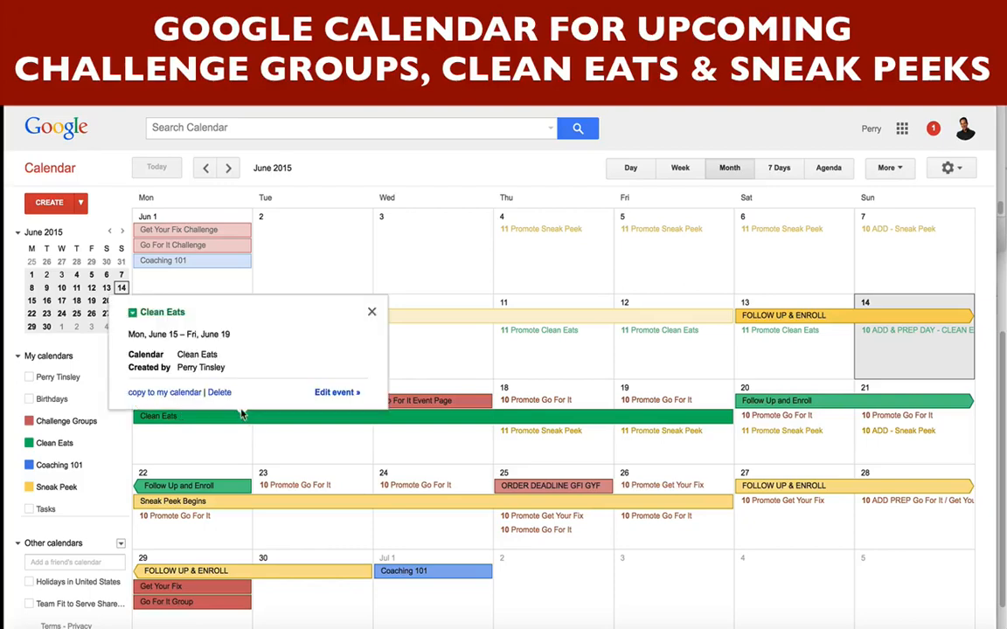
pyautogui.click(287, 420)
pyautogui.doubleClick(287, 422)
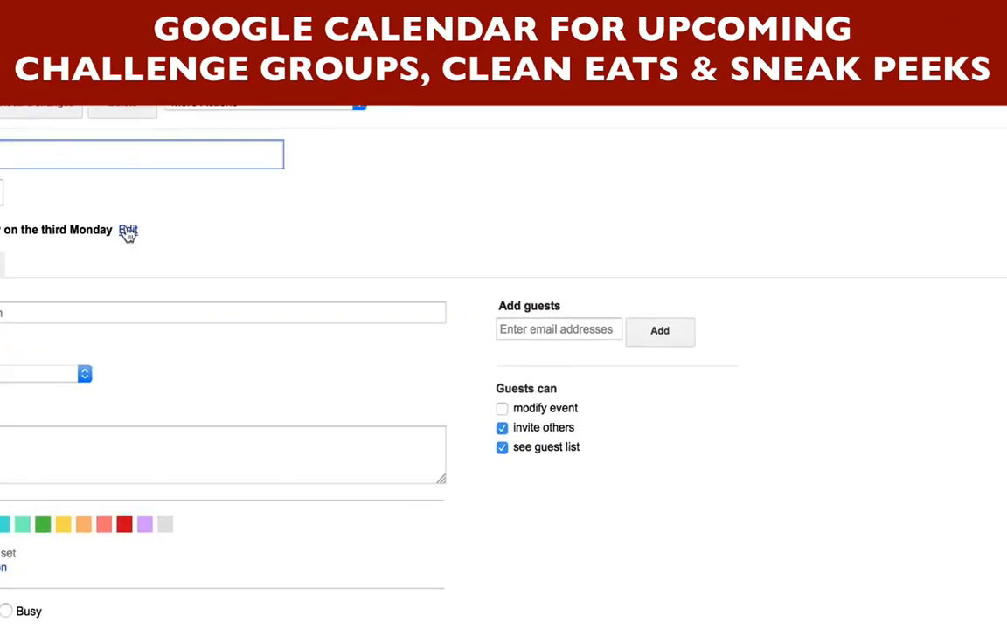
pyautogui.click(399, 443)
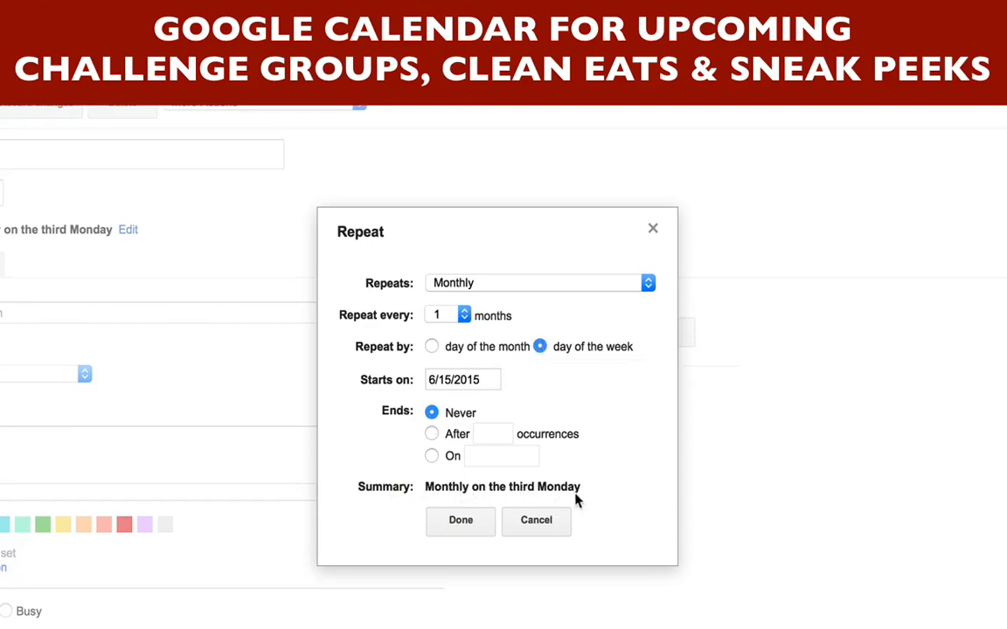
pyautogui.click(473, 532)
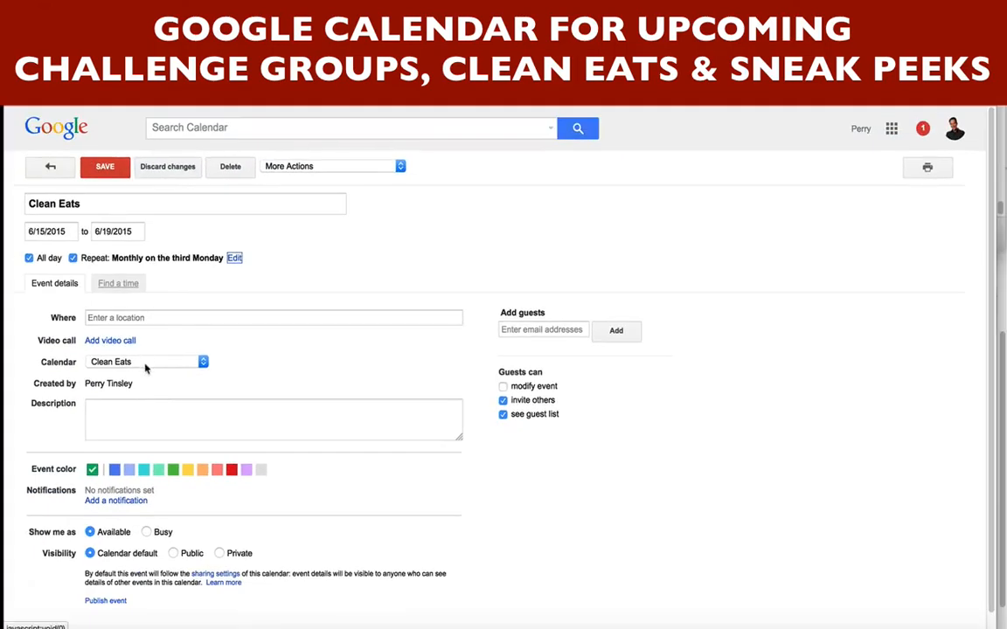
pyautogui.click(107, 168)
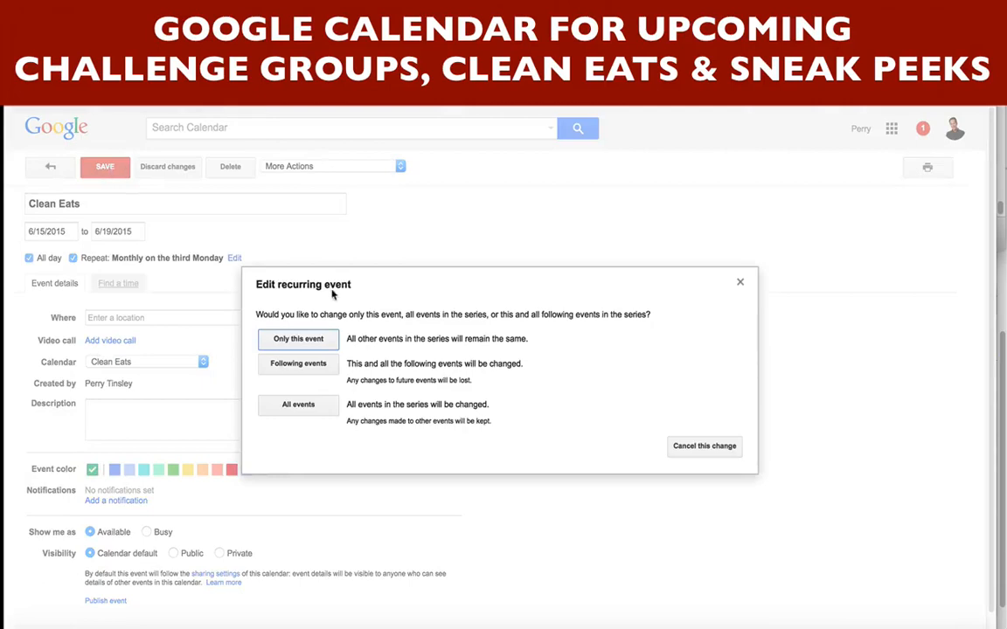
pyautogui.click(289, 406)
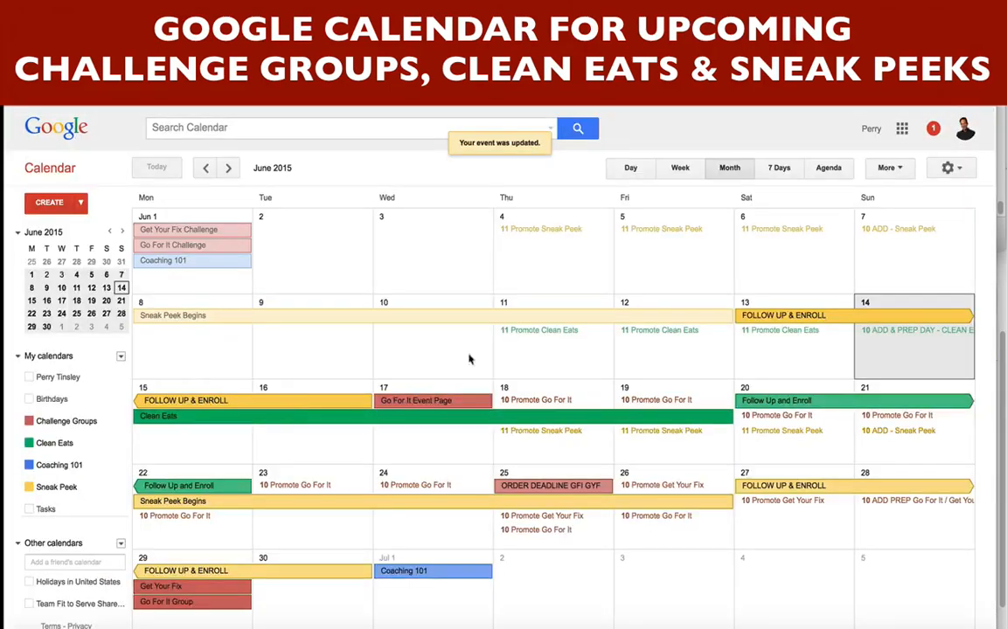
pyautogui.click(228, 168)
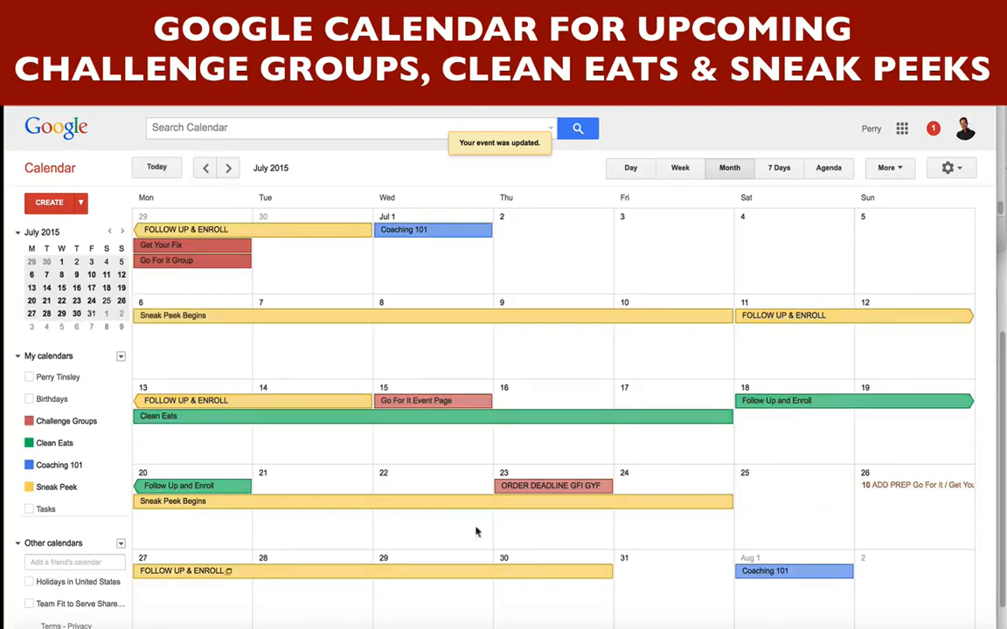
# Go back to June 2015, check the summary of the FOLLOW UP & ENROLL event covering June 15, and close it.
pyautogui.click(207, 169)
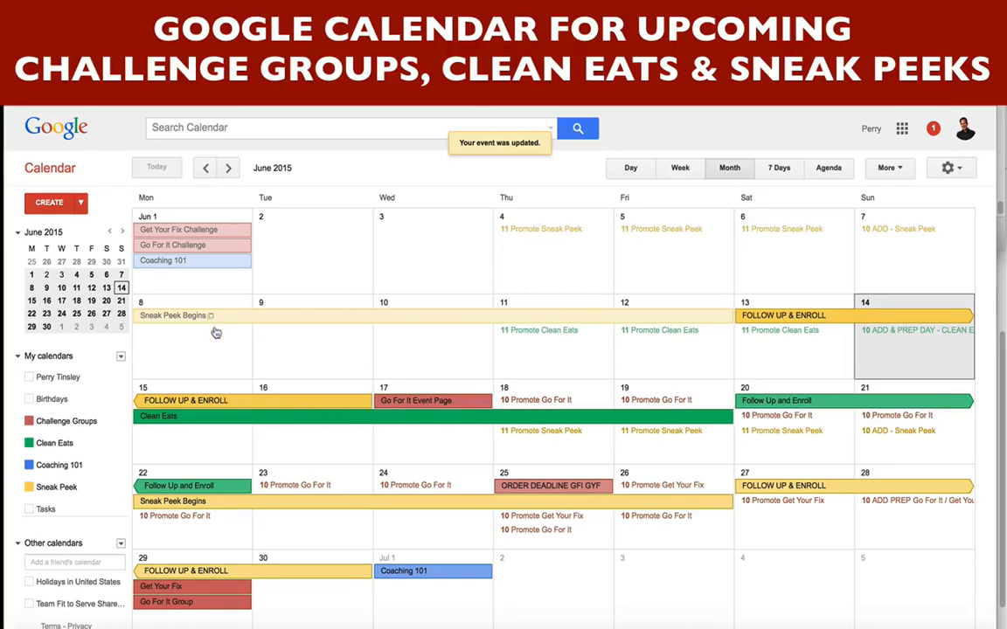
pyautogui.click(211, 402)
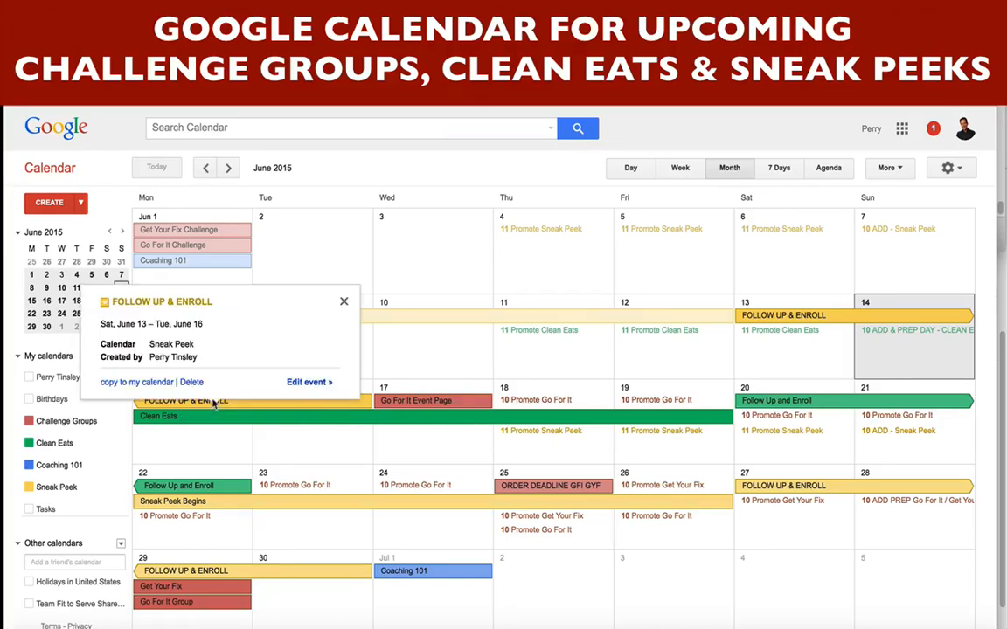
pyautogui.click(270, 451)
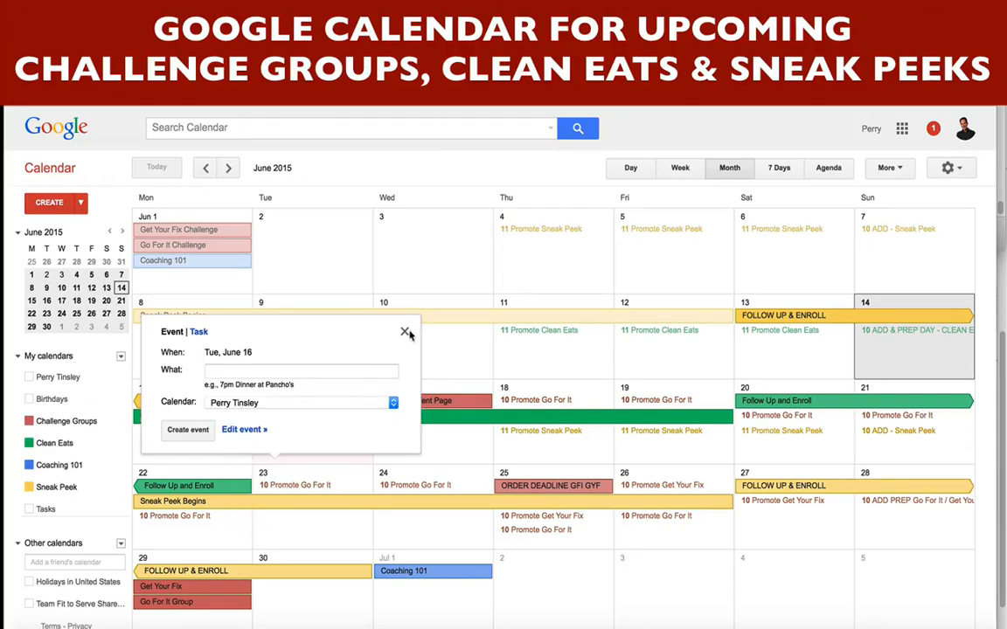
pyautogui.click(404, 334)
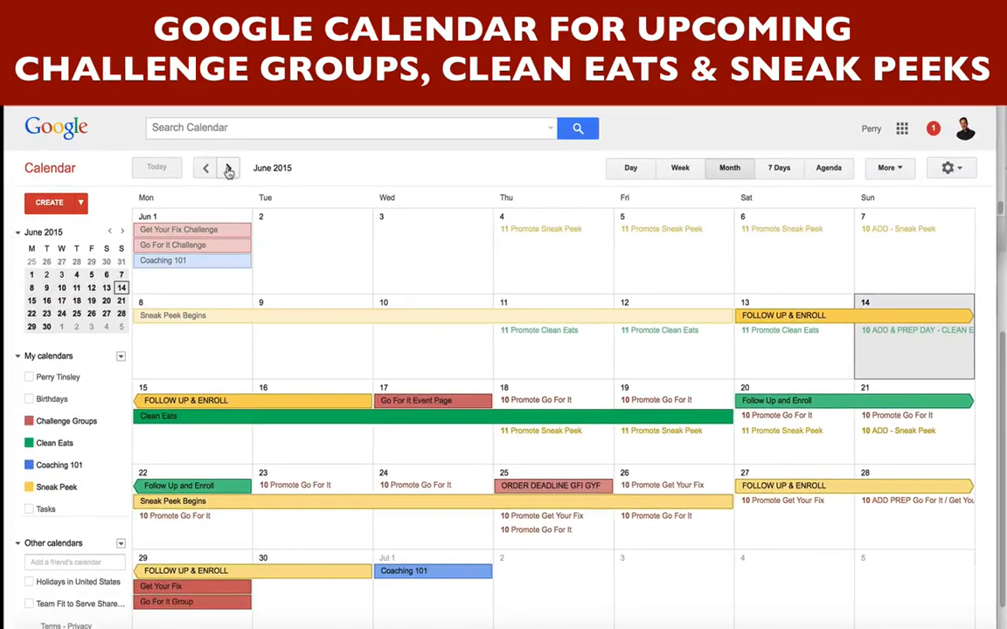
# Start a new event on Thursday, July 9, 2015 with full details and title it "Promote Cleans Eats".
pyautogui.click(228, 168)
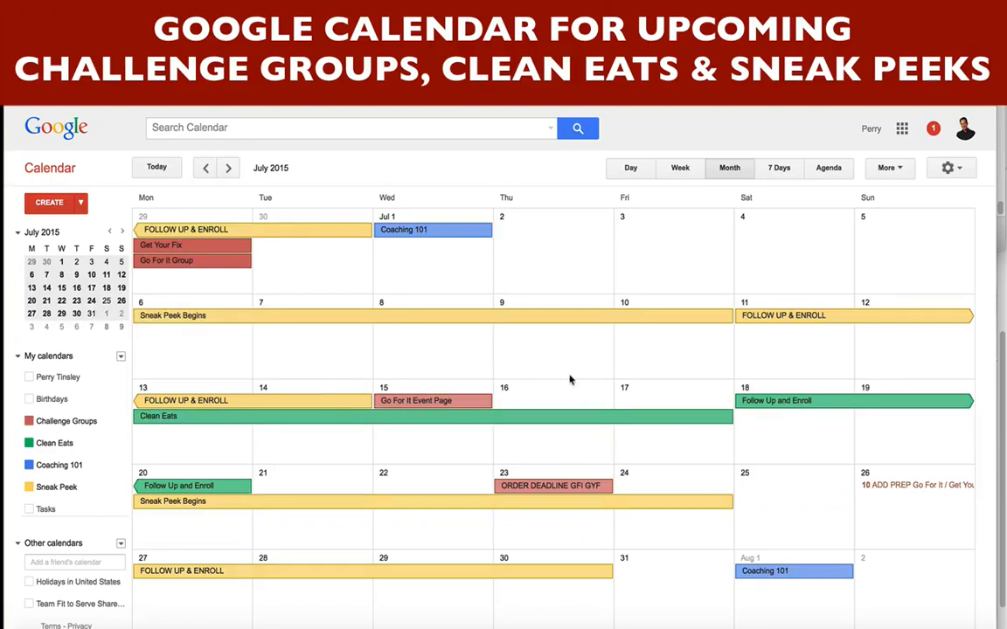
pyautogui.doubleClick(539, 336)
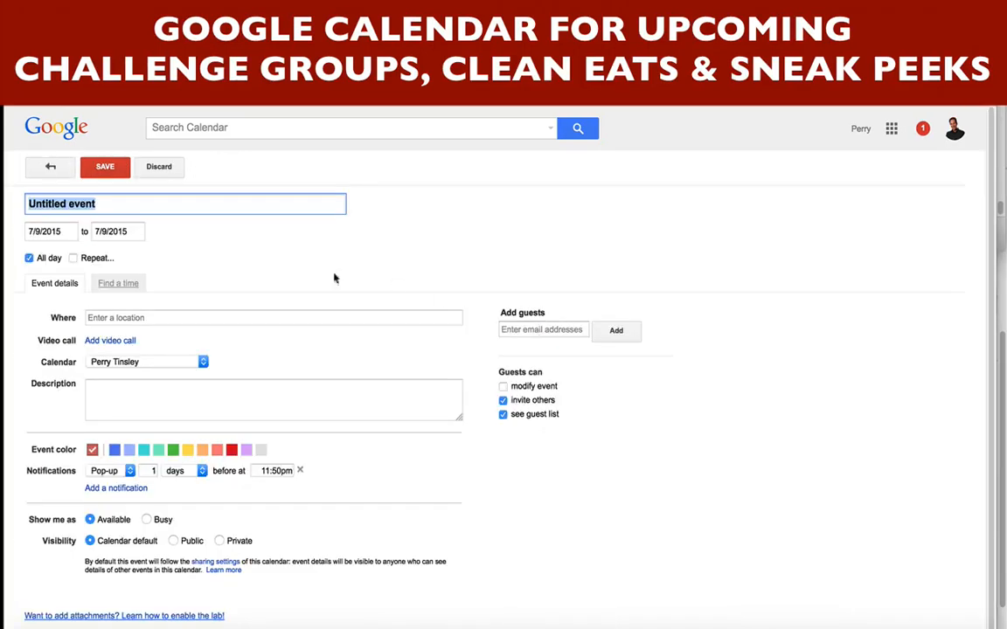
pyautogui.write('Promote')
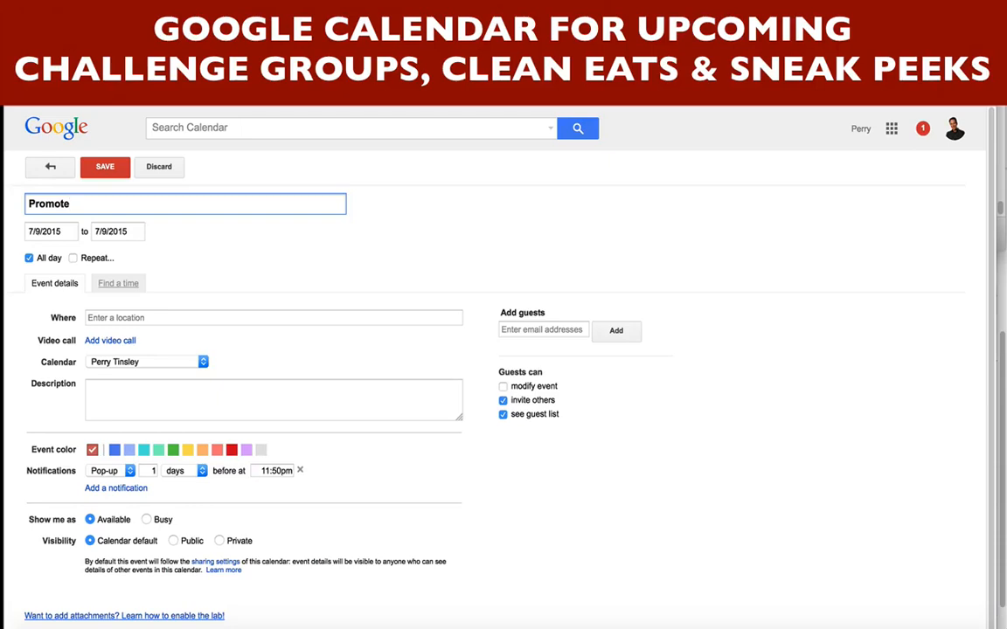
pyautogui.write(' Cleans ')
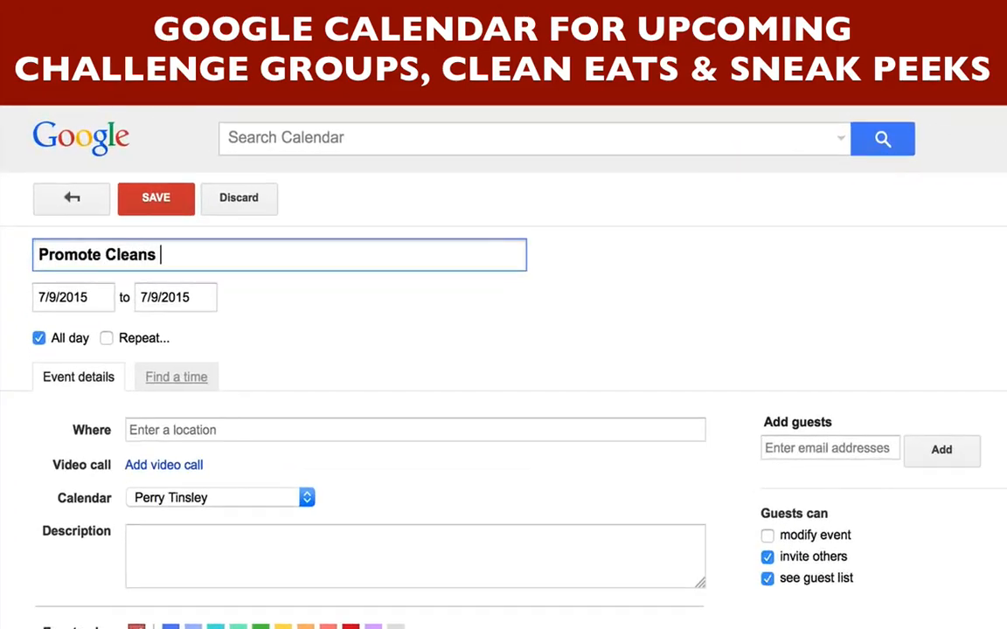
pyautogui.write('Eats')
# Make the Promote Cleans Eats event timed instead of all-day, running from 10:00am to 3:00pm.
pyautogui.click(39, 339)
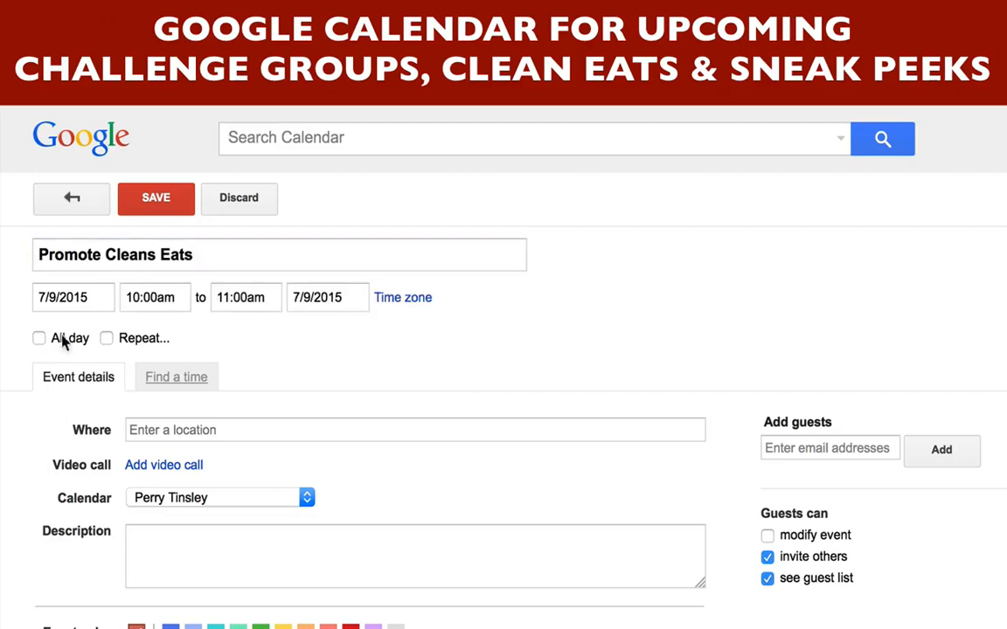
pyautogui.click(135, 297)
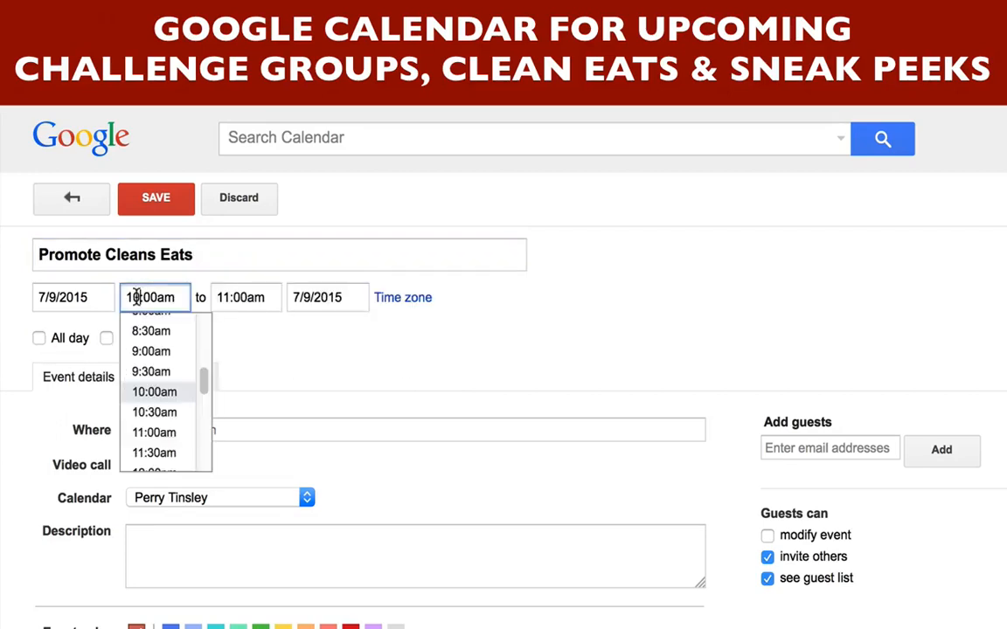
pyautogui.click(153, 392)
pyautogui.click(223, 297)
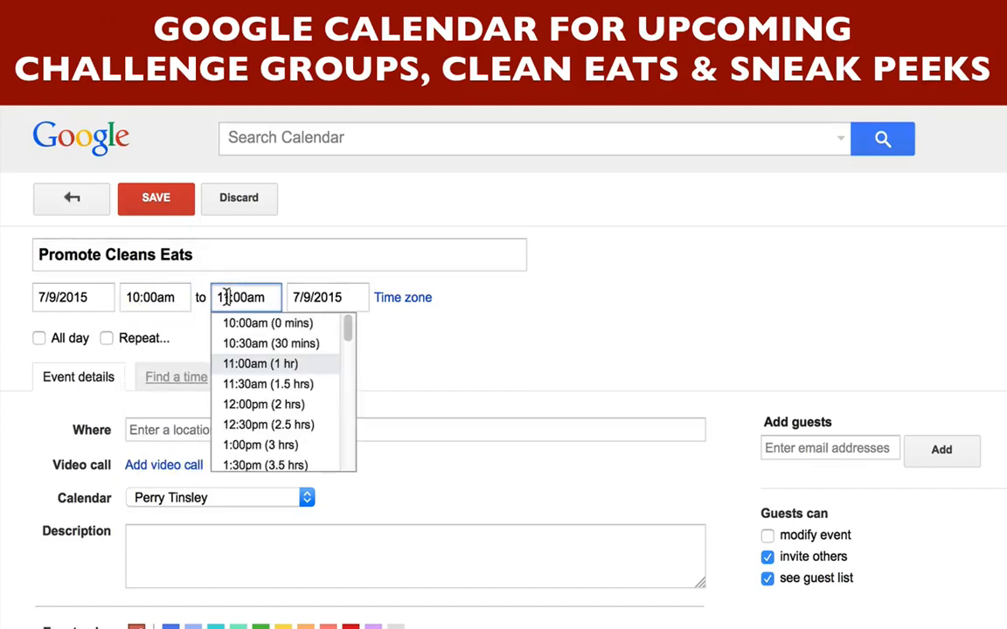
pyautogui.scroll(-2, 247, 423)
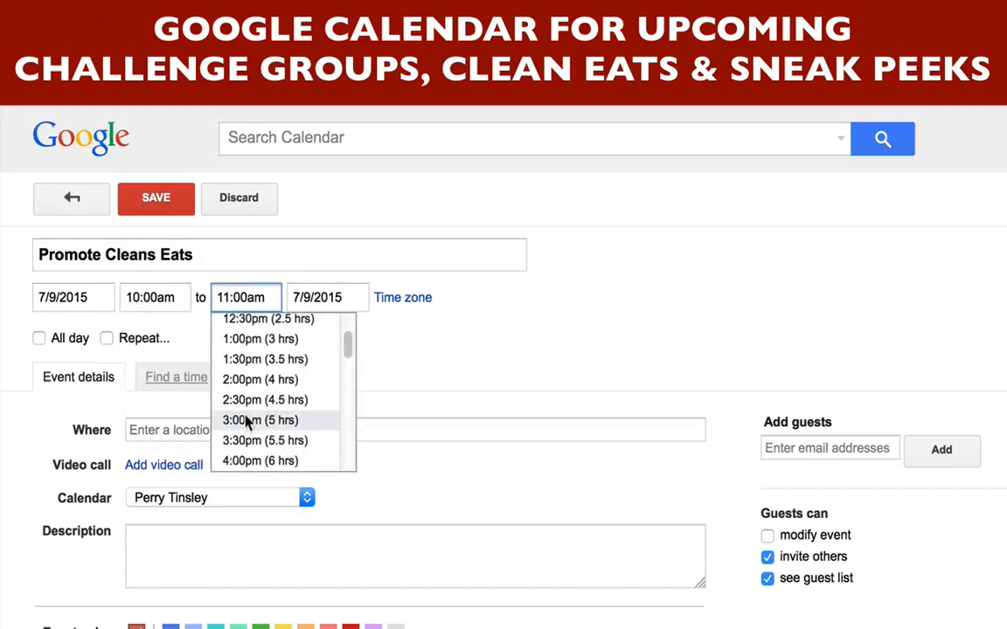
pyautogui.click(248, 420)
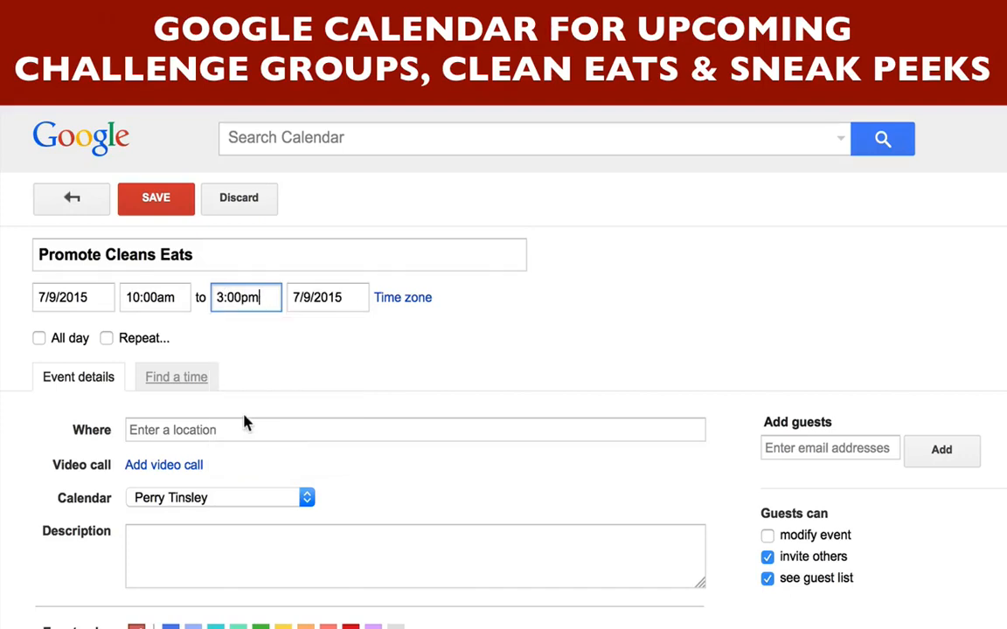
# Set the Promote Cleans Eats event to repeat daily, every 1 day, ending on 7/12/2015.
pyautogui.click(106, 339)
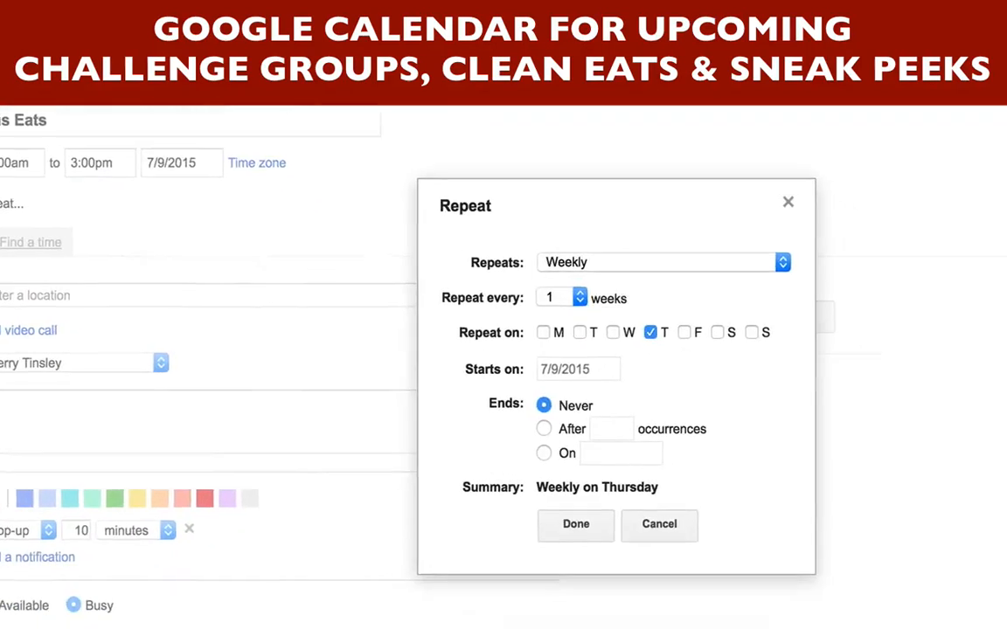
pyautogui.click(630, 266)
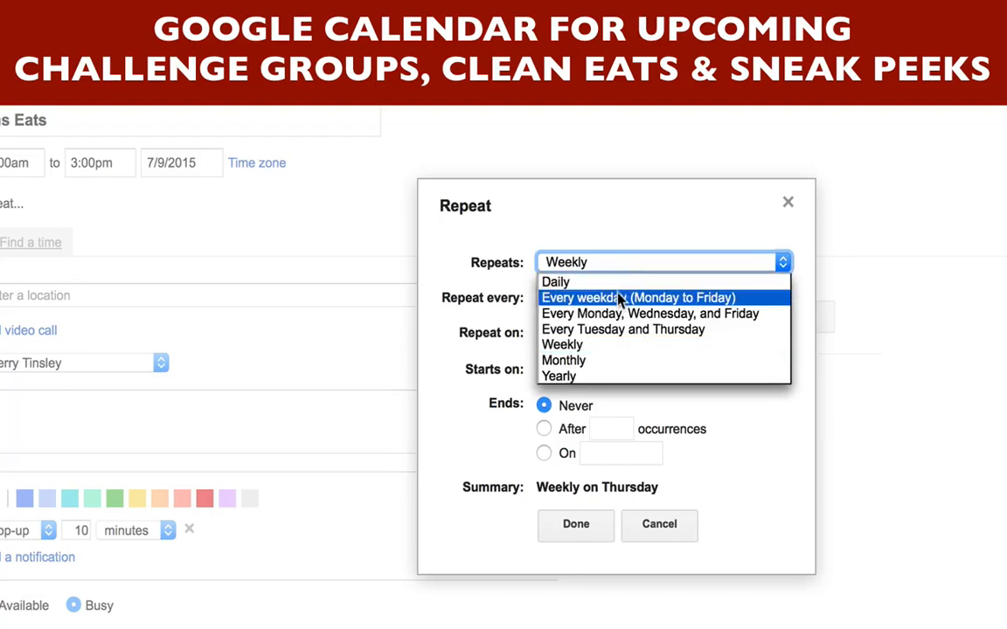
pyautogui.click(617, 282)
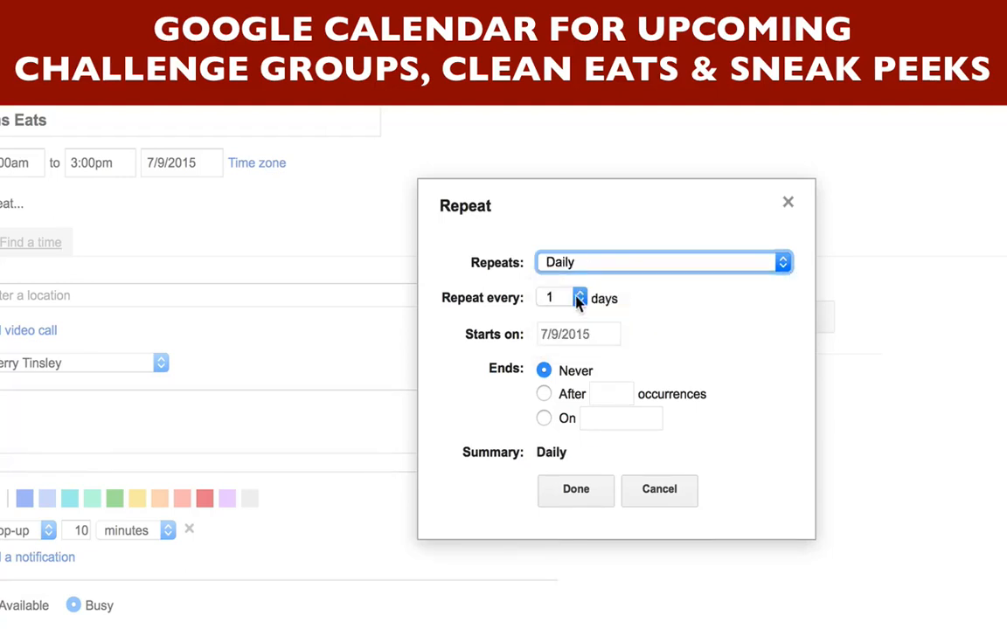
pyautogui.click(574, 334)
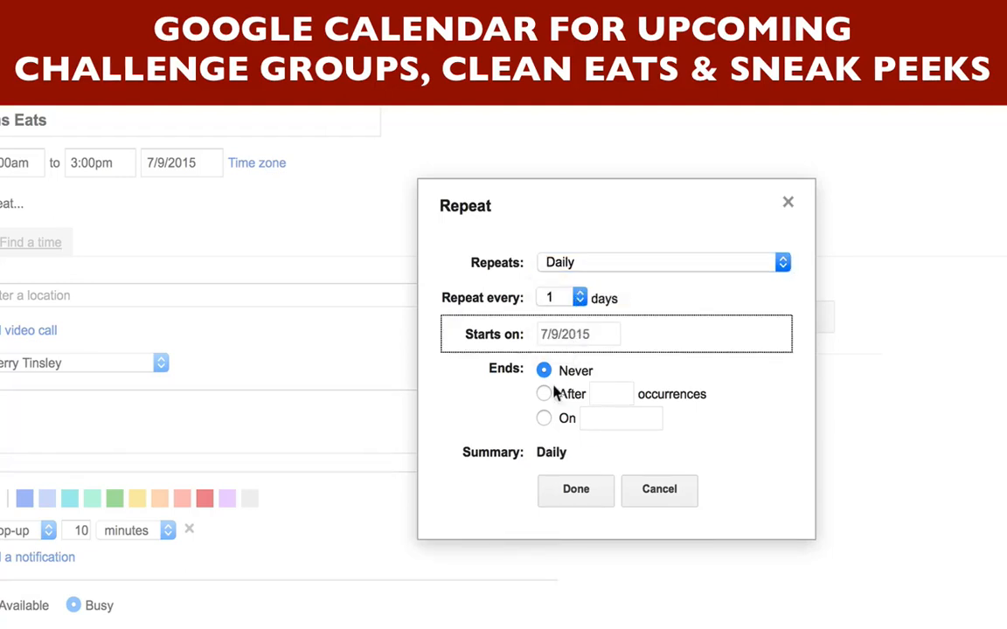
pyautogui.click(543, 419)
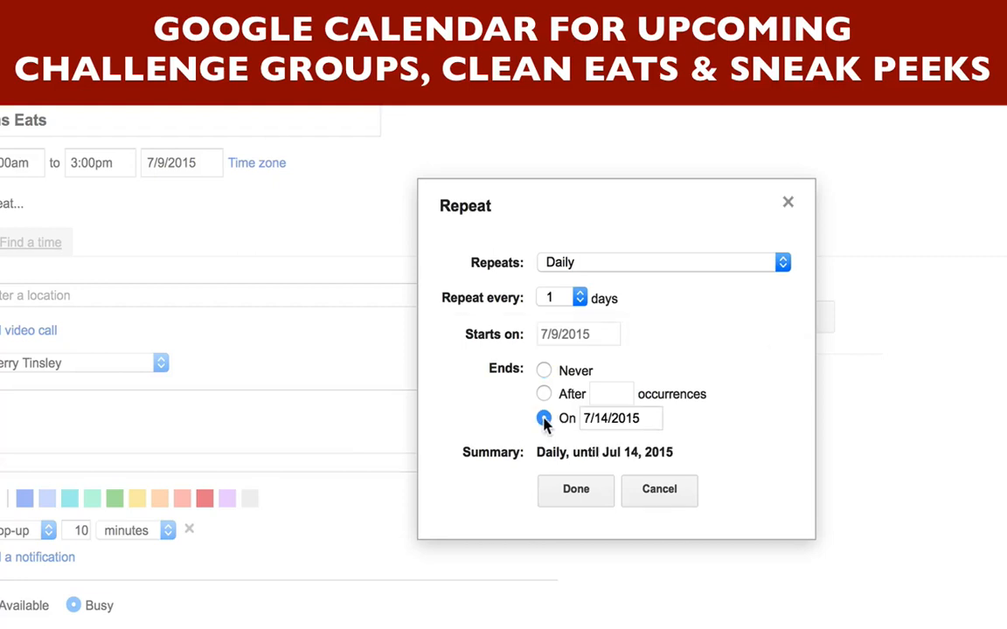
pyautogui.click(622, 419)
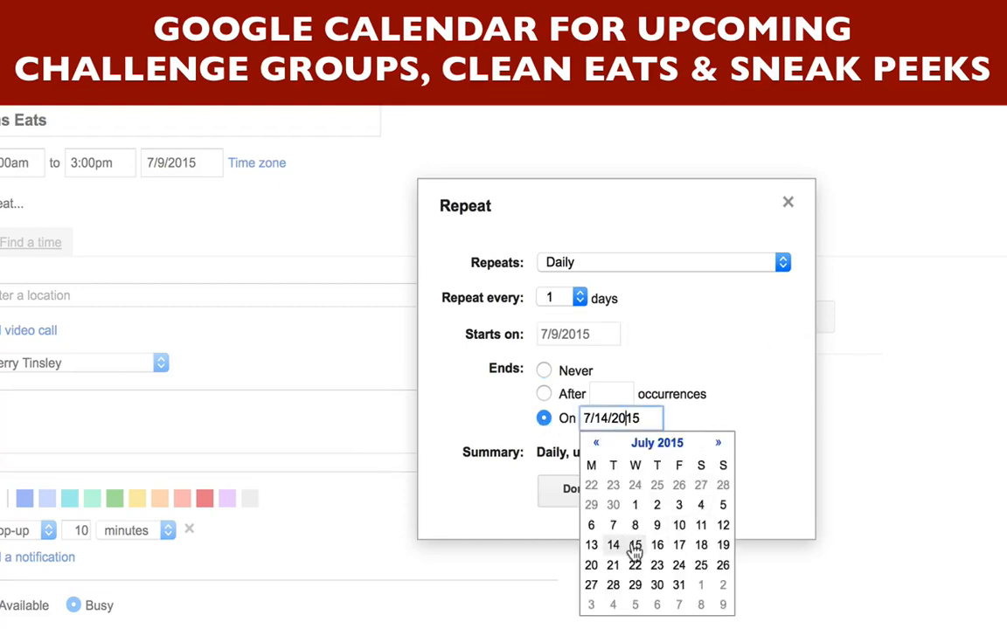
pyautogui.click(726, 526)
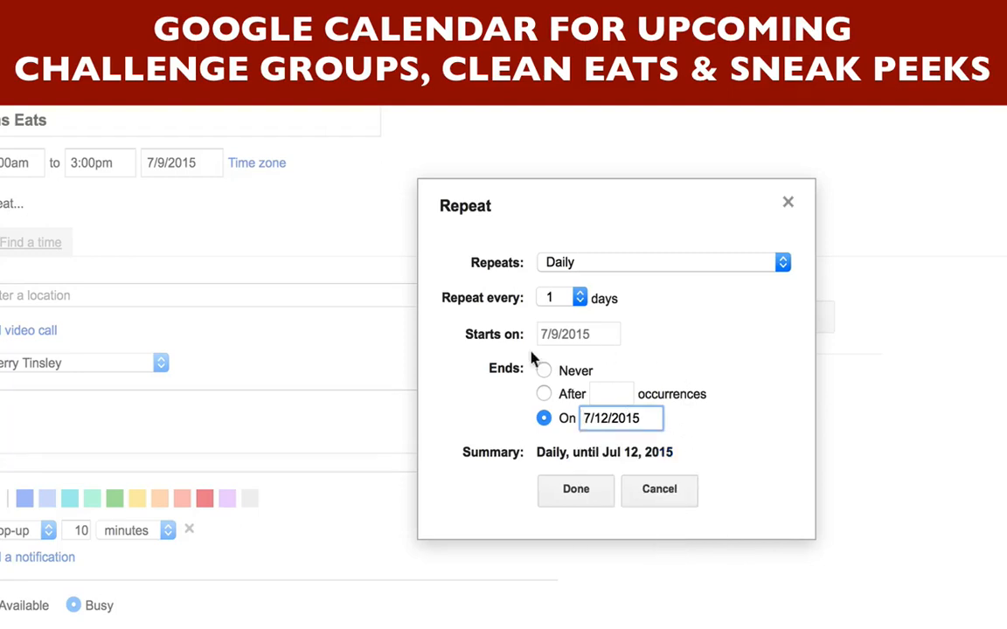
pyautogui.click(577, 493)
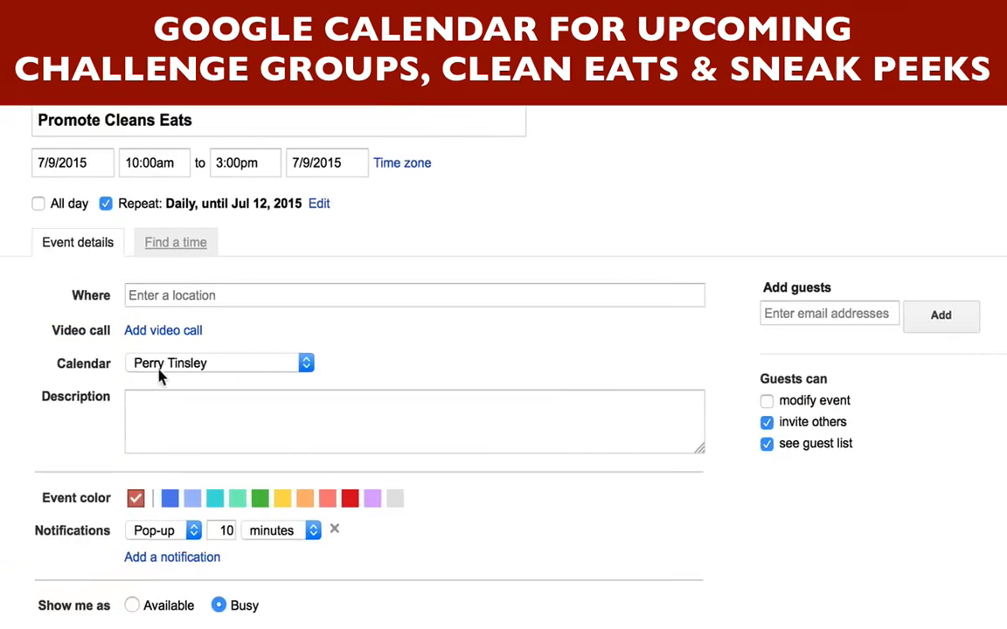
# Assign the Promote Cleans Eats event to the Clean Eats calendar and save it.
pyautogui.click(247, 368)
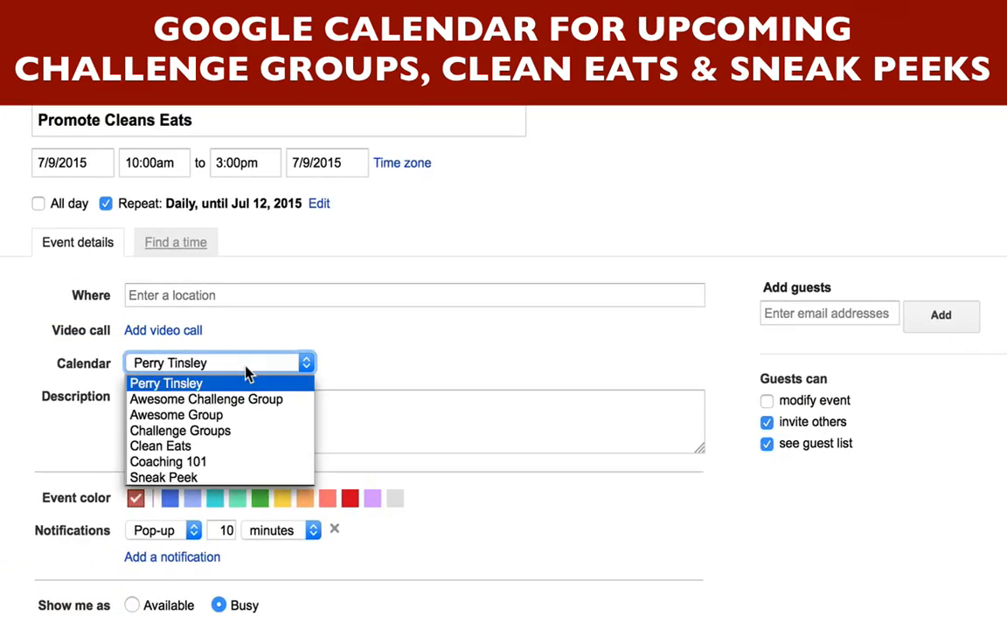
pyautogui.click(220, 446)
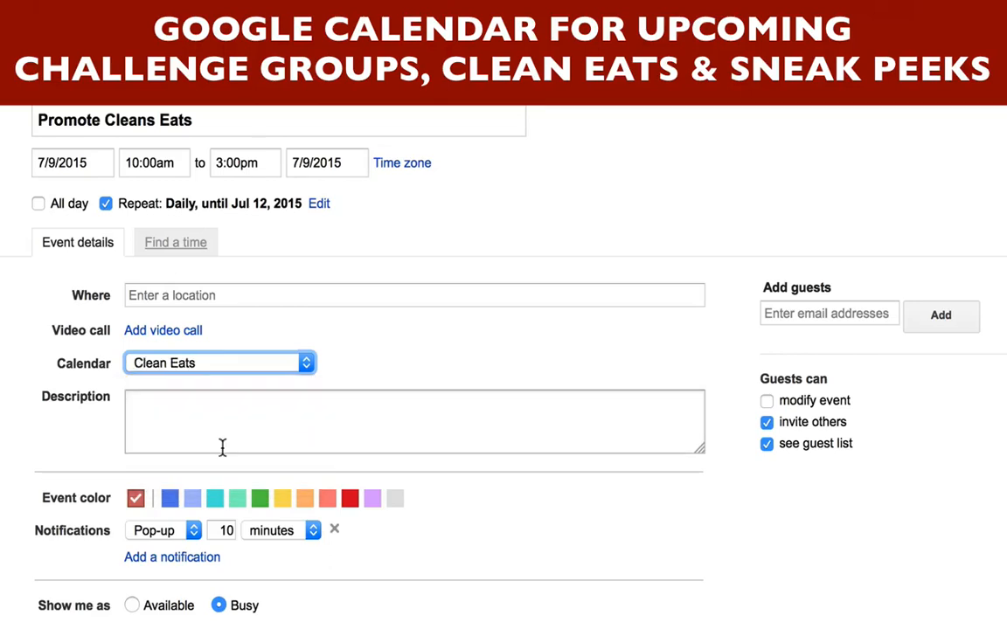
pyautogui.click(145, 68)
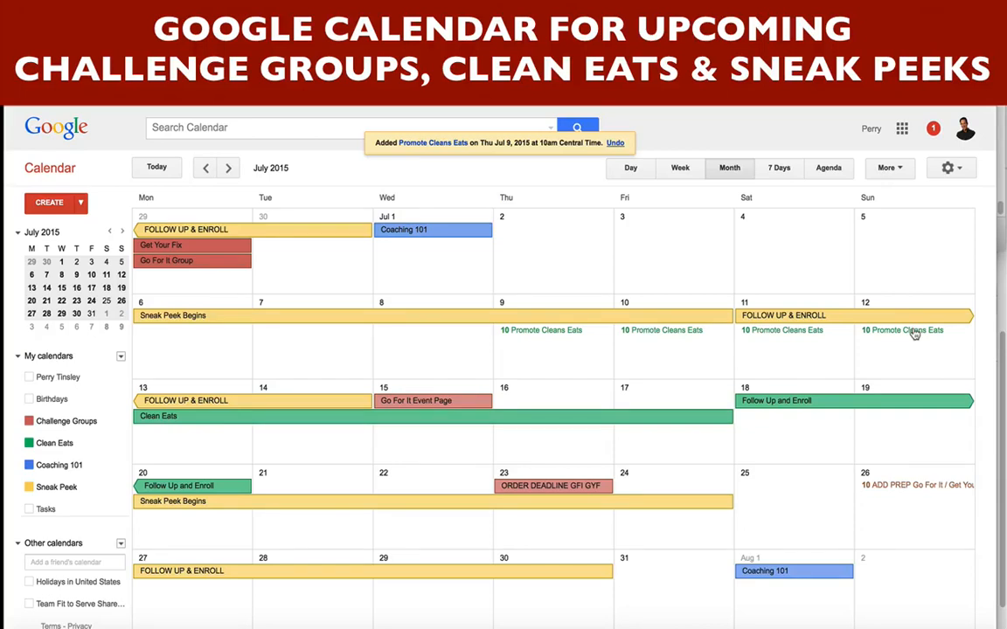
# Start a "Promote Sneak Peek" event on July 2, 2015 in the Sneak Peek calendar, timed from 10:00am to 3:00pm.
pyautogui.click(514, 231)
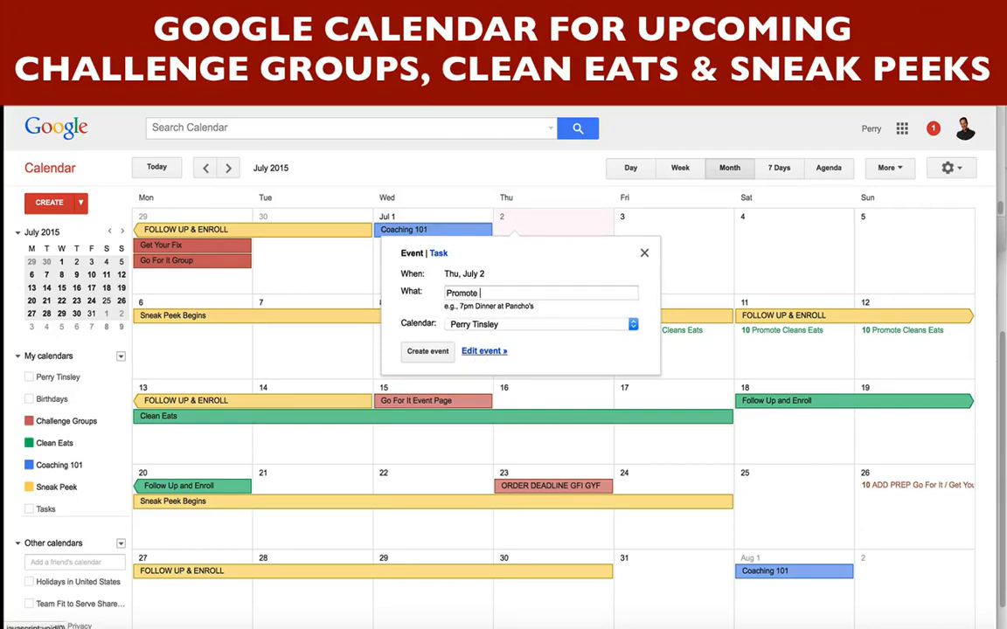
pyautogui.write('Promote Sna')
pyautogui.press('BackSpace')
pyautogui.write('eak Peek')
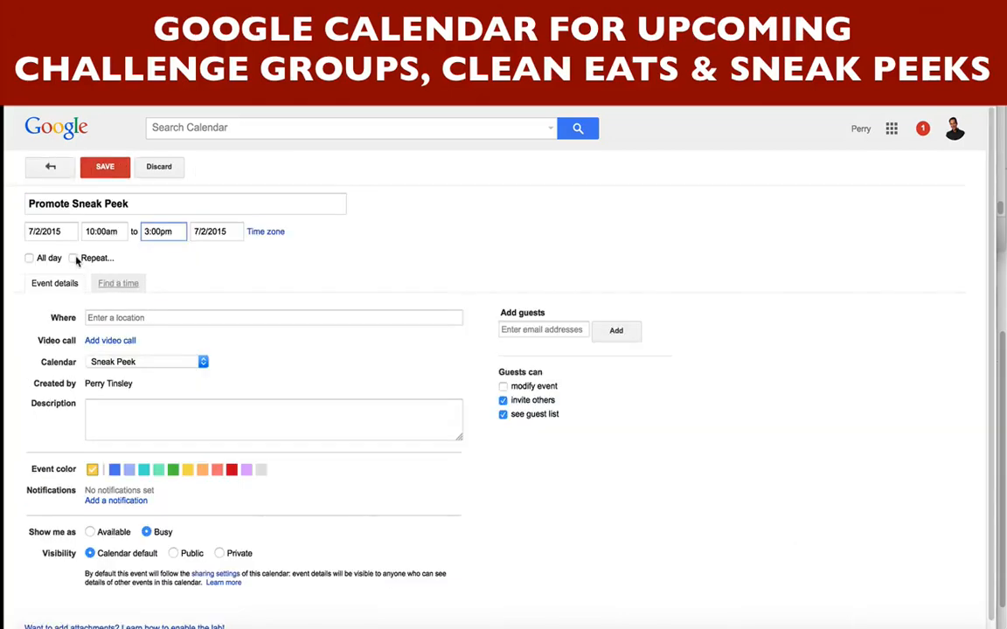
# Set the Promote Sneak Peek event to repeat daily, every 1 day, ending on 7/6/2015.
pyautogui.click(74, 259)
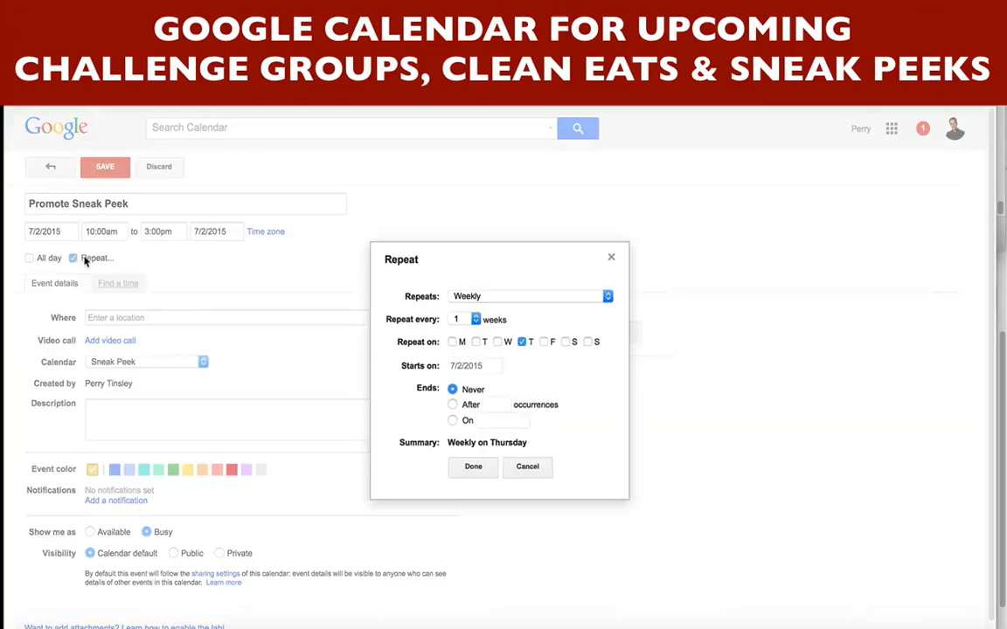
pyautogui.click(480, 295)
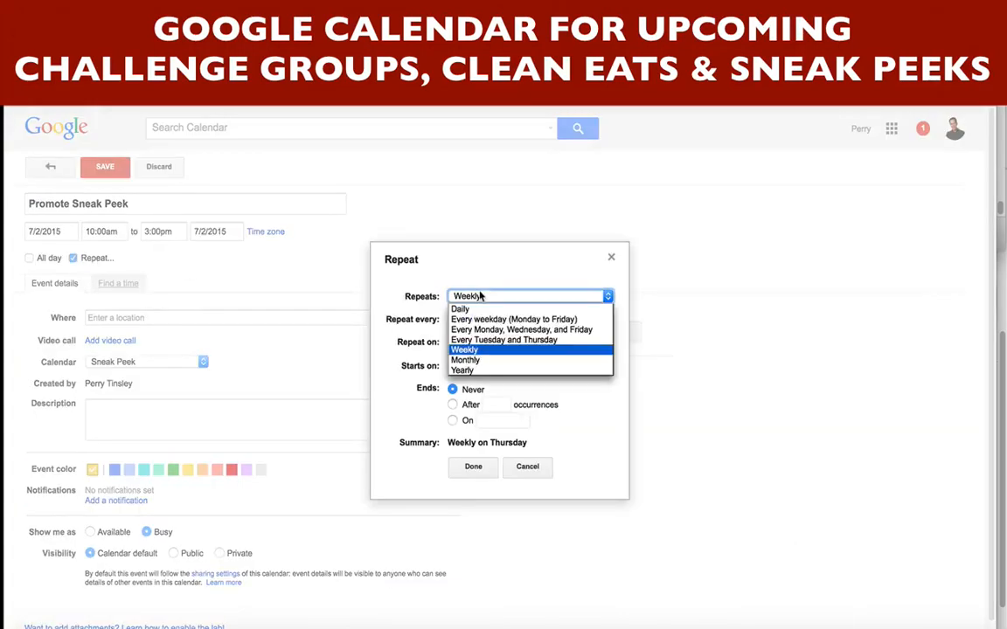
pyautogui.click(472, 315)
pyautogui.click(473, 297)
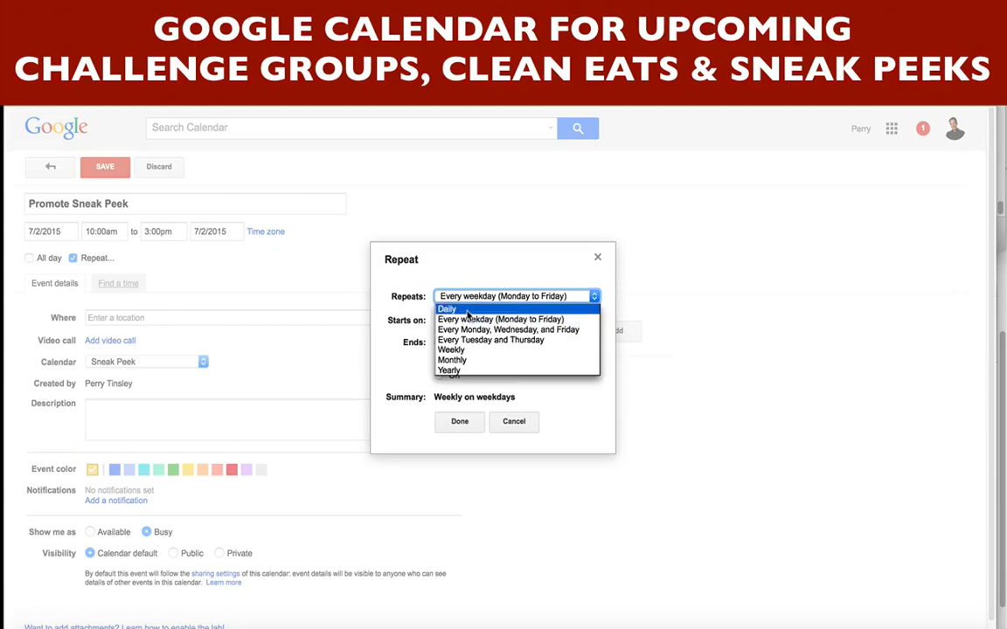
pyautogui.click(469, 306)
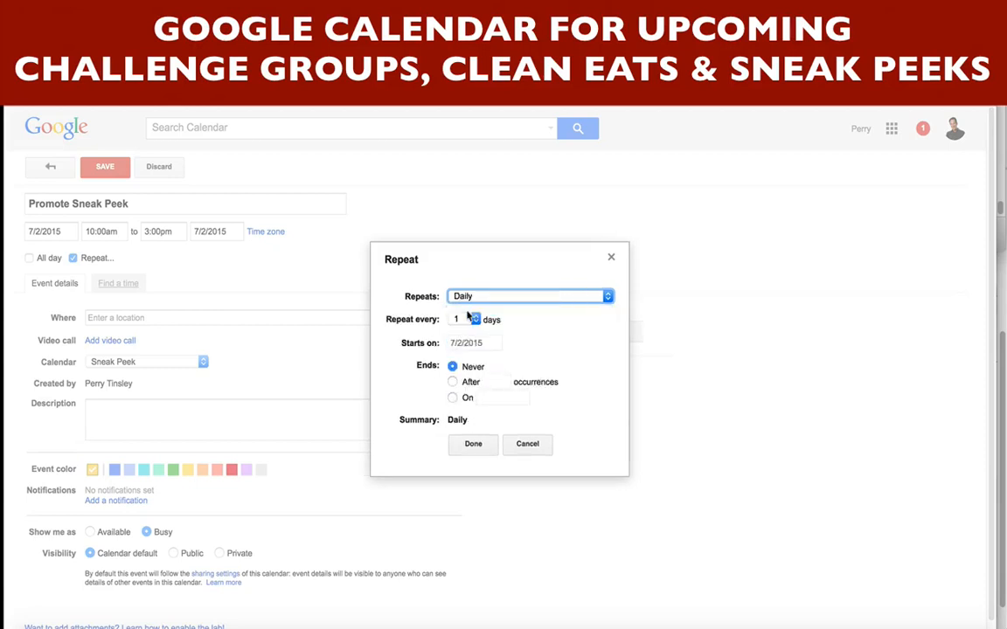
pyautogui.click(452, 398)
pyautogui.click(507, 398)
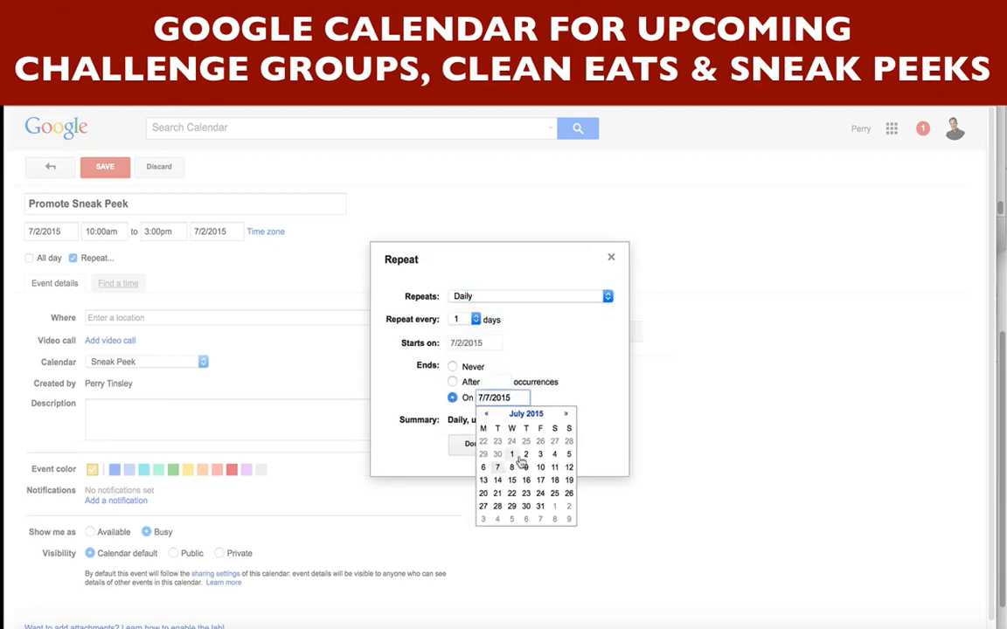
pyautogui.click(569, 455)
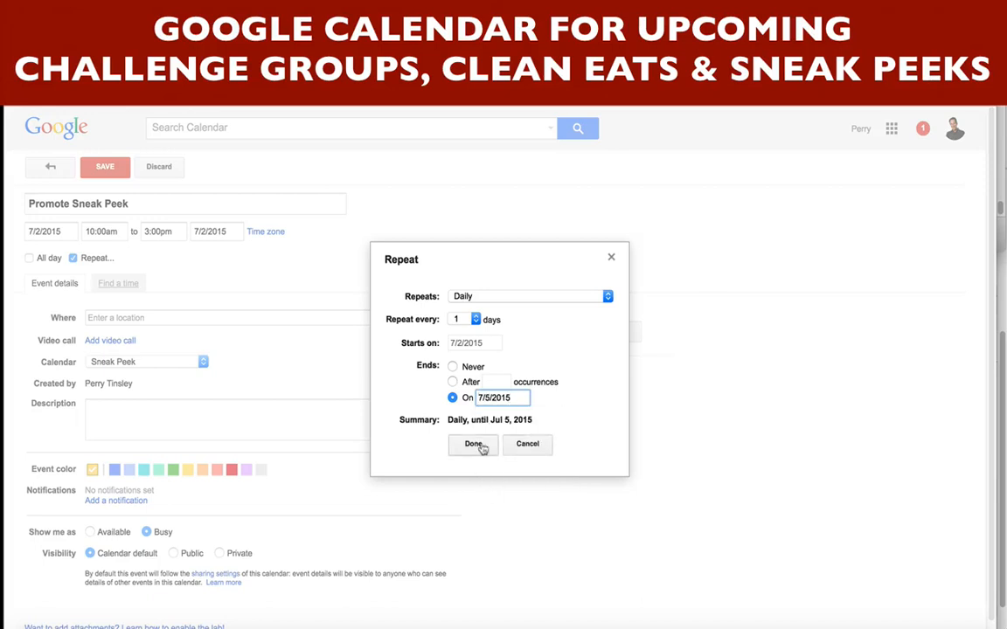
pyautogui.click(520, 399)
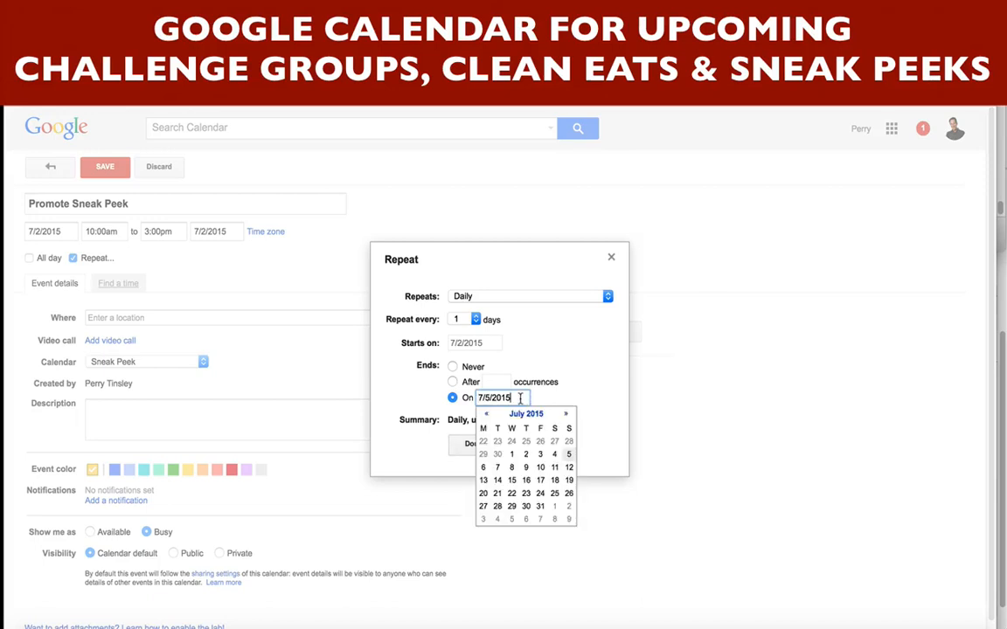
pyautogui.click(482, 467)
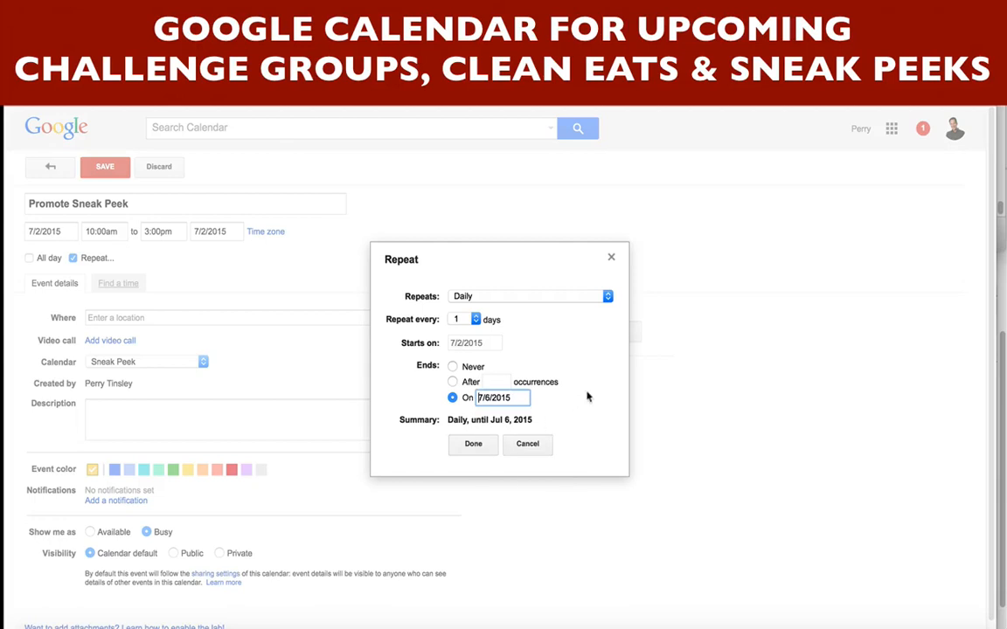
pyautogui.click(473, 445)
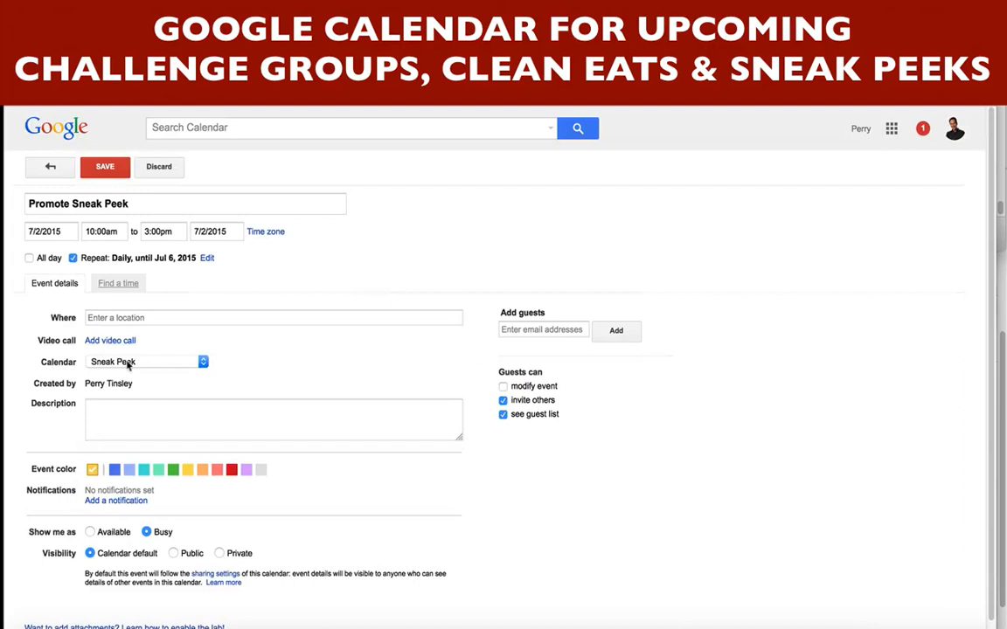
# Save the Promote Sneak Peek event and add another daily 10am Promote Sneak Peek event for July 16 to 20, 2015.
pyautogui.click(103, 166)
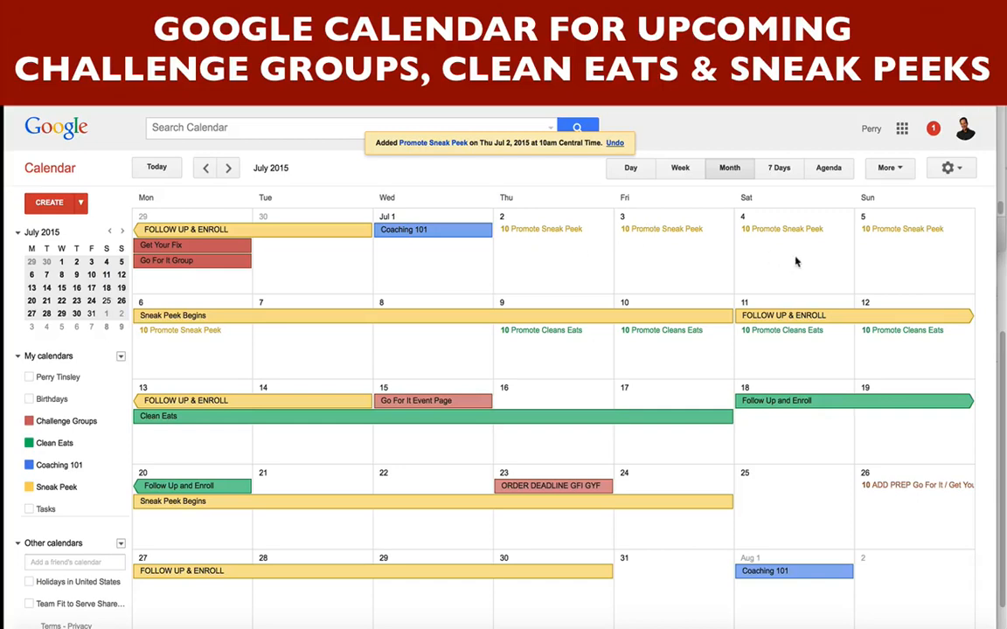
pyautogui.click(527, 448)
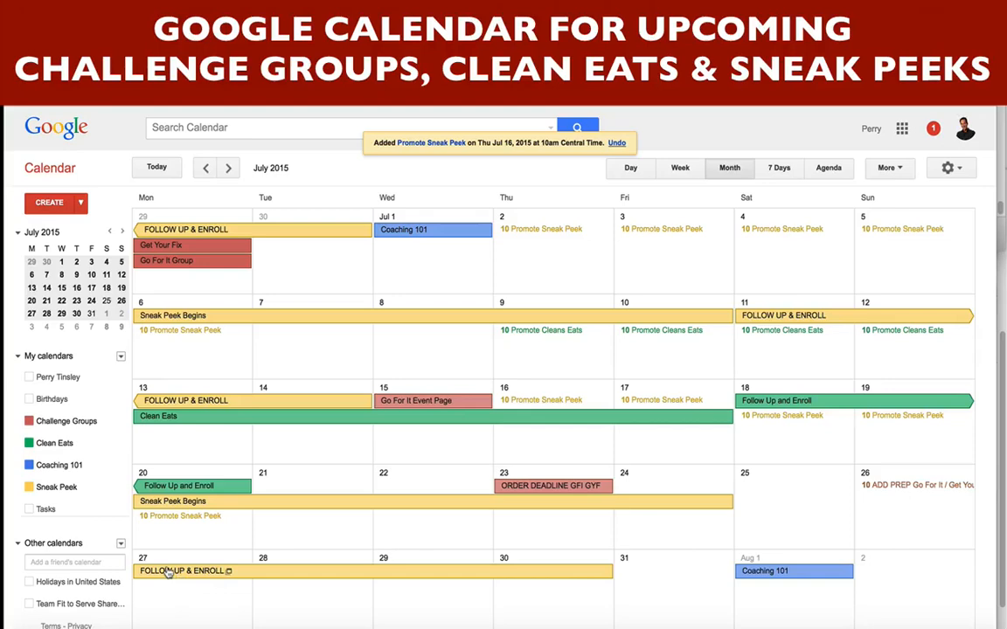
# Move the FOLLOW UP & ENROLL event that starts on July 27 so that it starts on Saturday, July 25, 2015.
pyautogui.moveTo(168, 572); pyautogui.dragTo(775, 503)
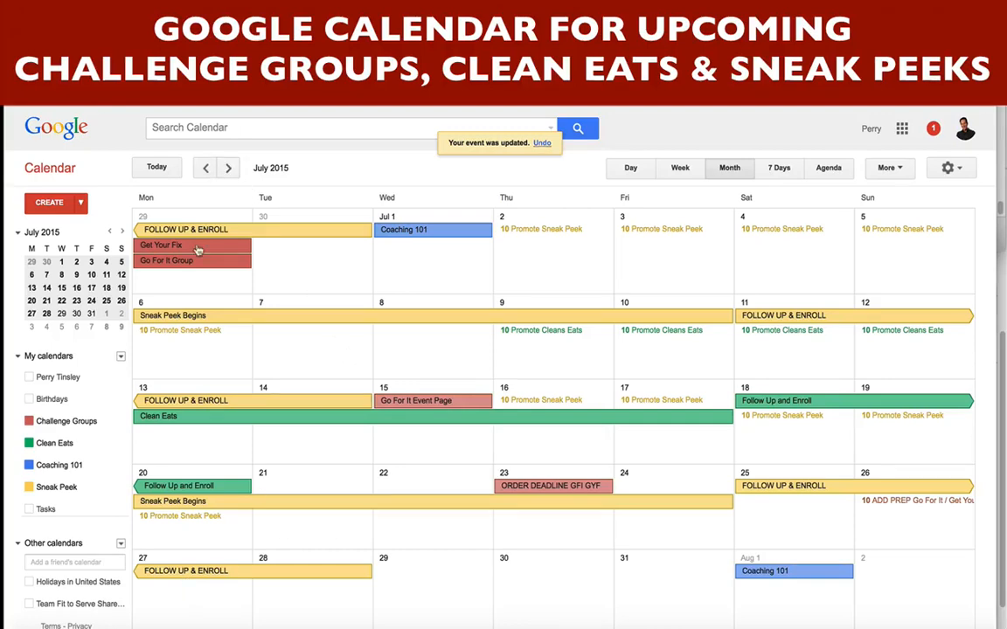
# Review the planned events in the August and September 2015 month views and return to June 2015.
pyautogui.click(228, 169)
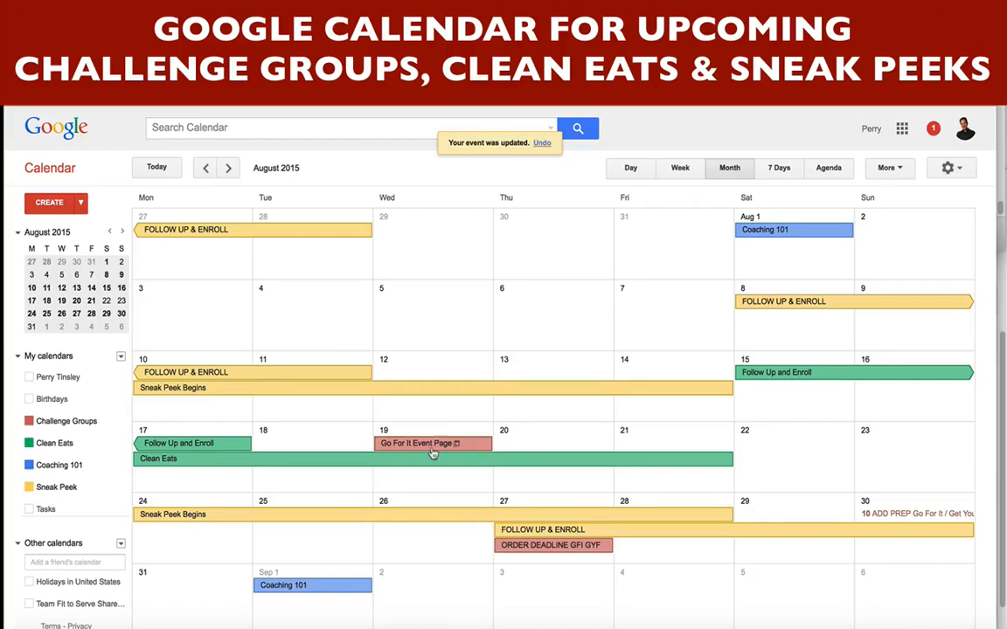
pyautogui.click(230, 169)
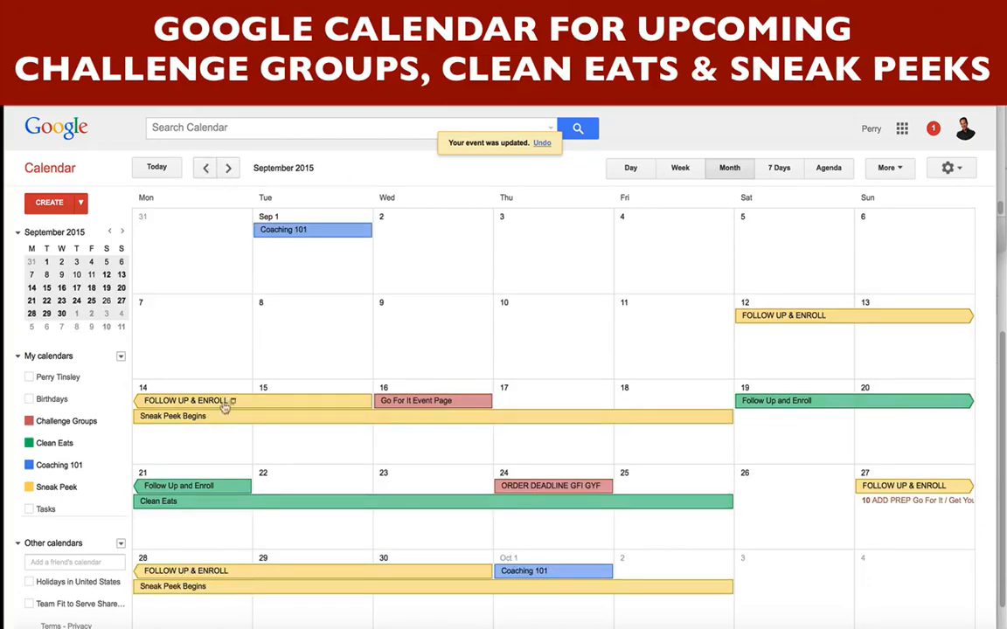
pyautogui.click(206, 170)
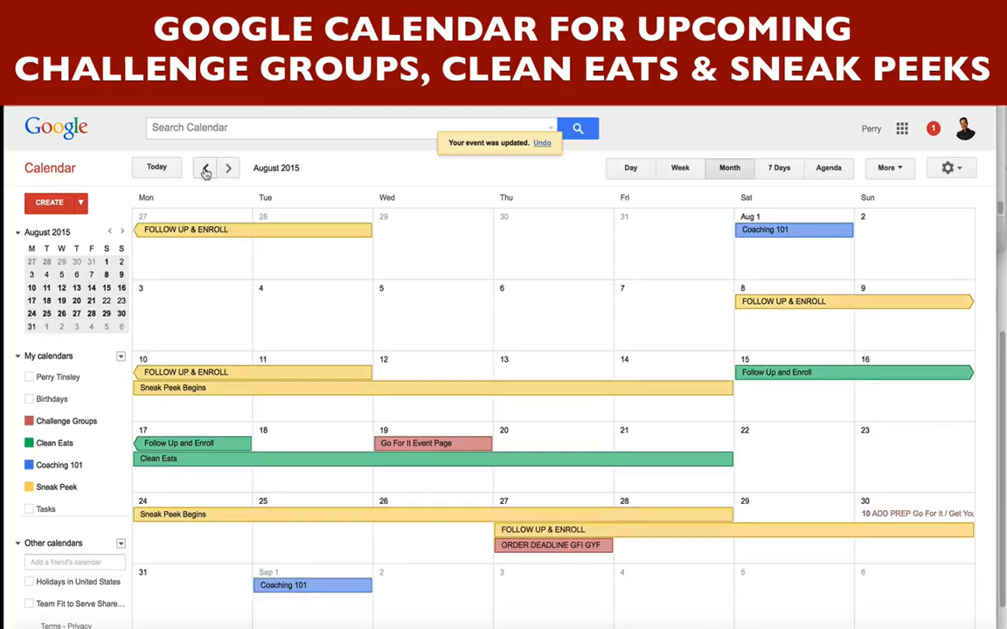
pyautogui.click(205, 169)
pyautogui.click(206, 170)
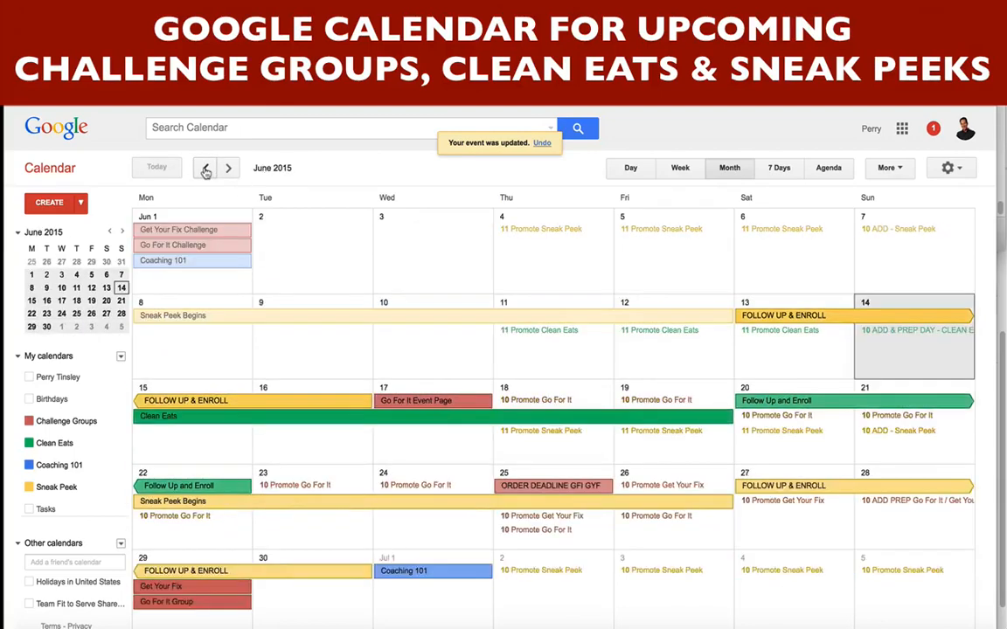